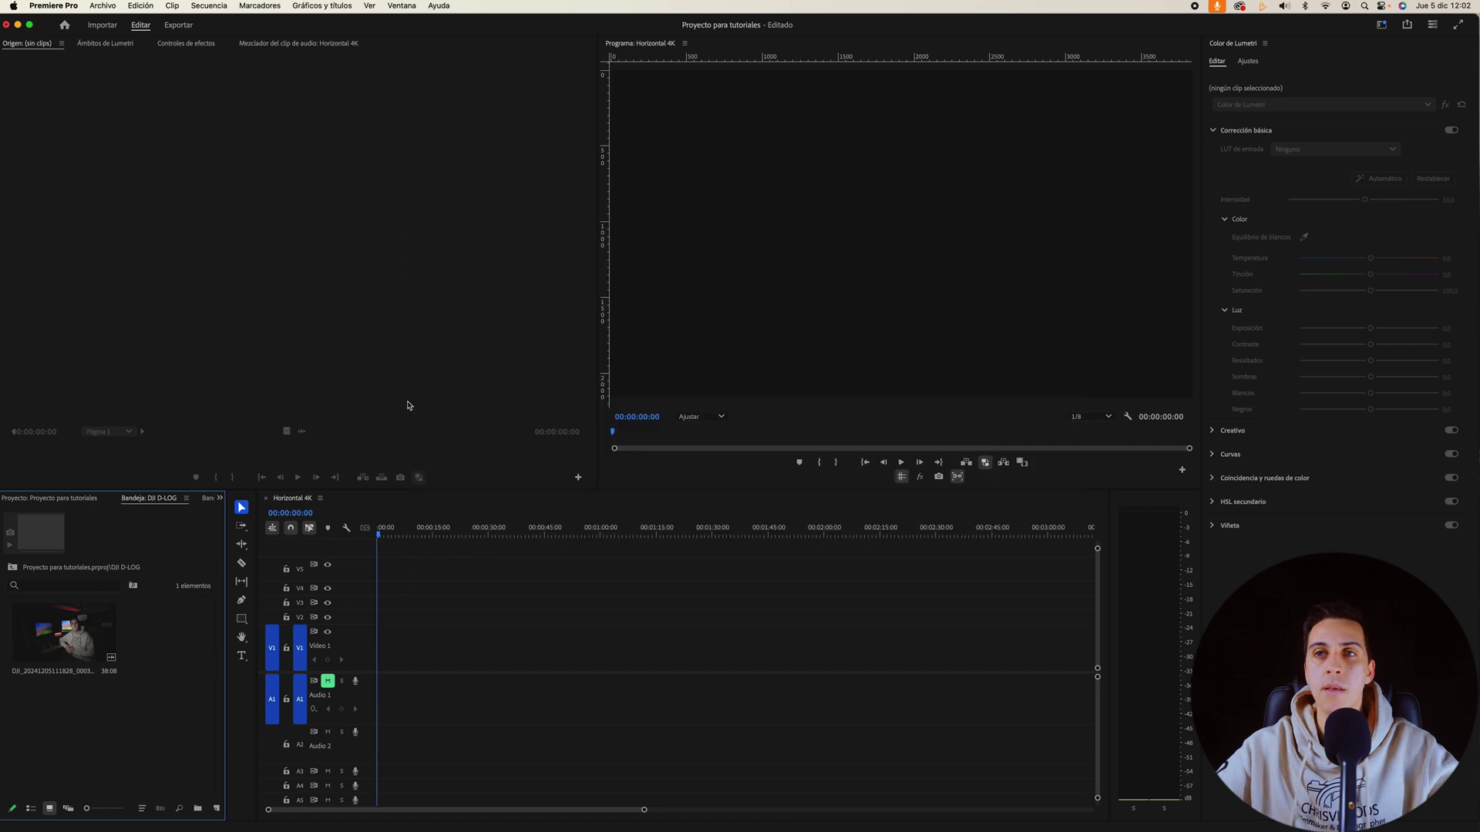
Step: Drag the DJI D-Log clip from the bin to 00:00 on the Horizontal 4K timeline
click(66, 617)
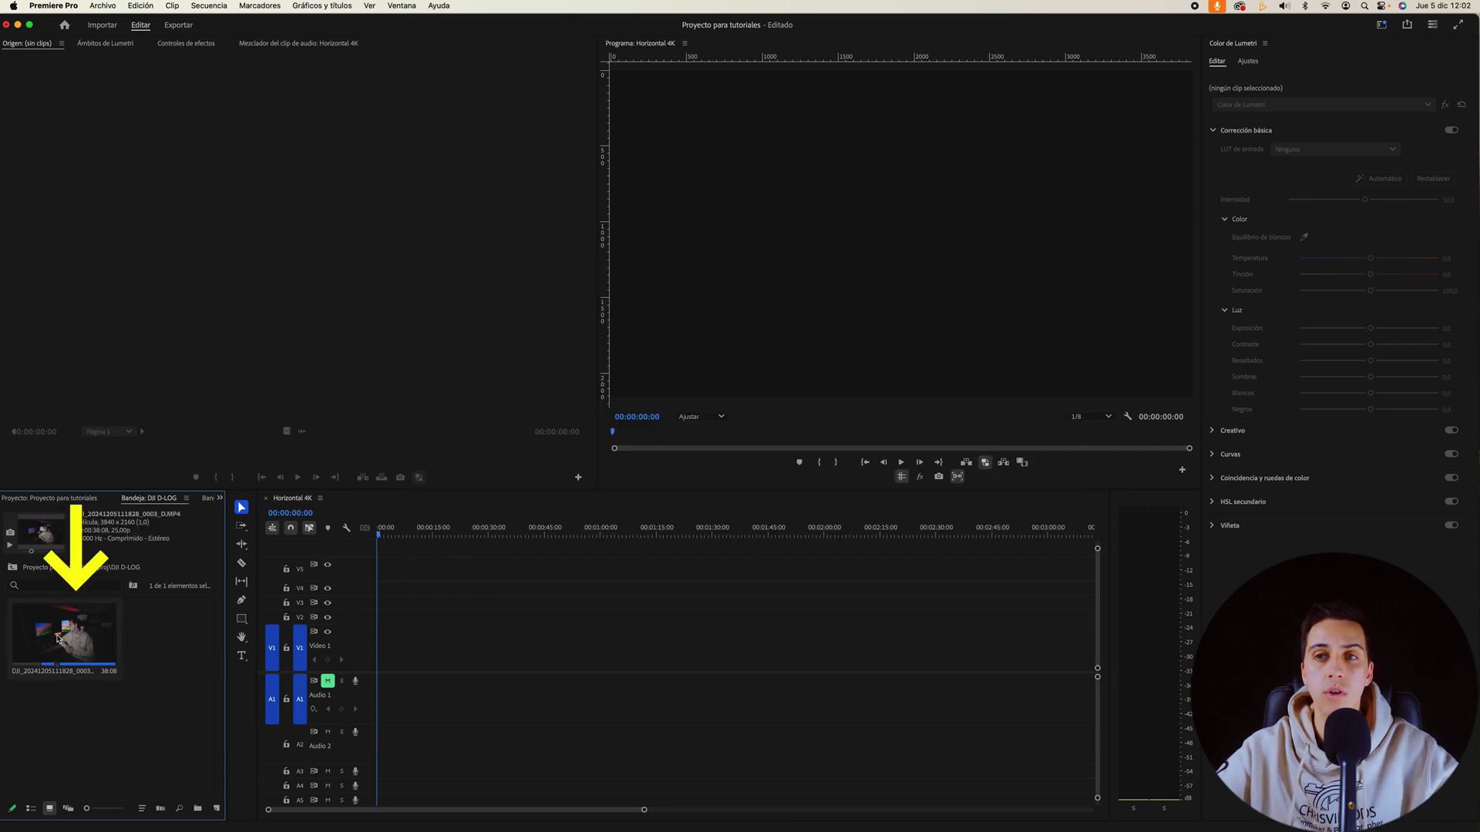
drag(53, 646, 377, 660)
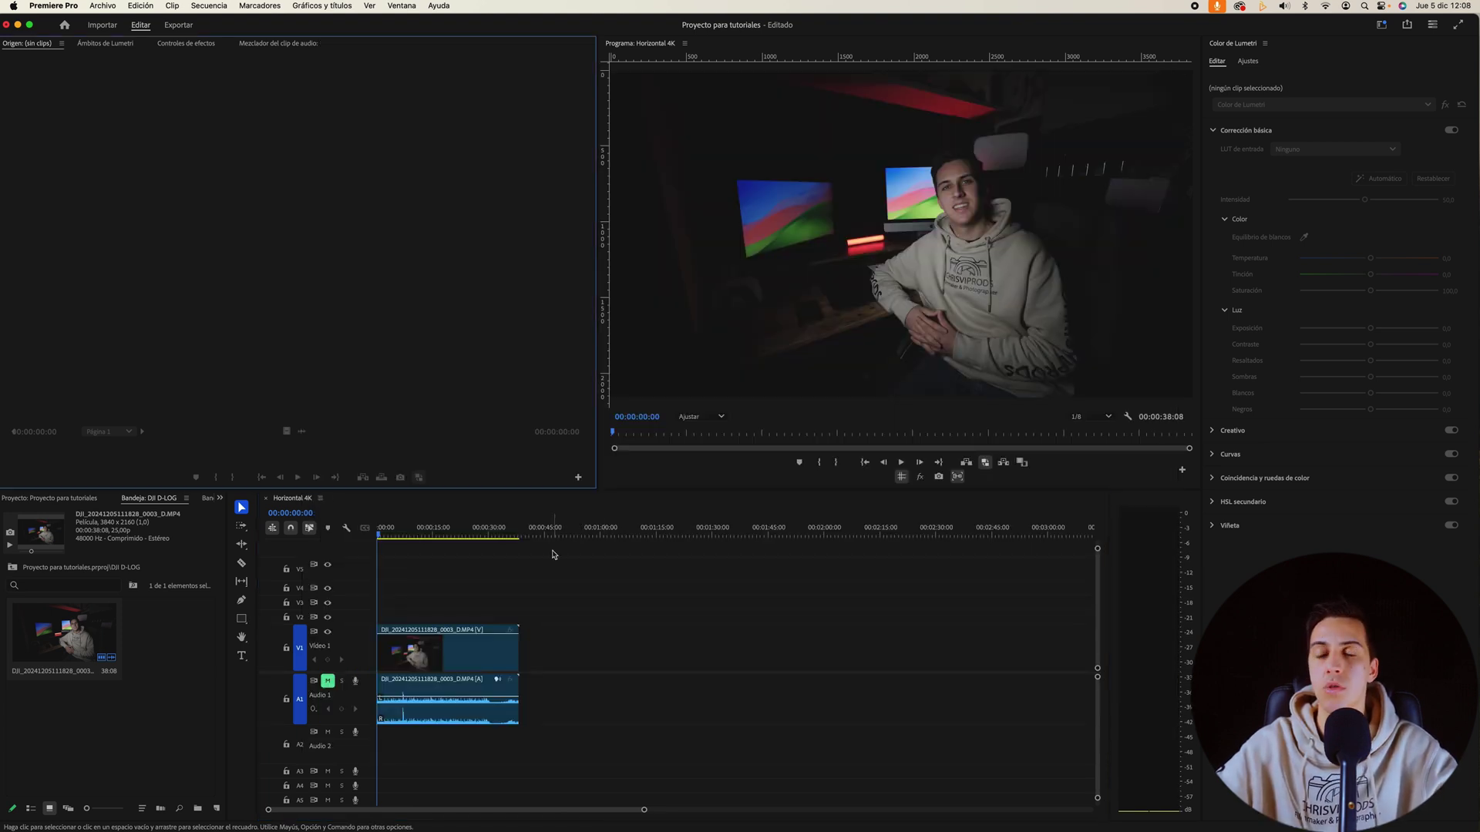
Step: In the Horizontal 4K Sequence Settings' Color Management section, keep Rec. 709 as the working colour space
click(571, 579)
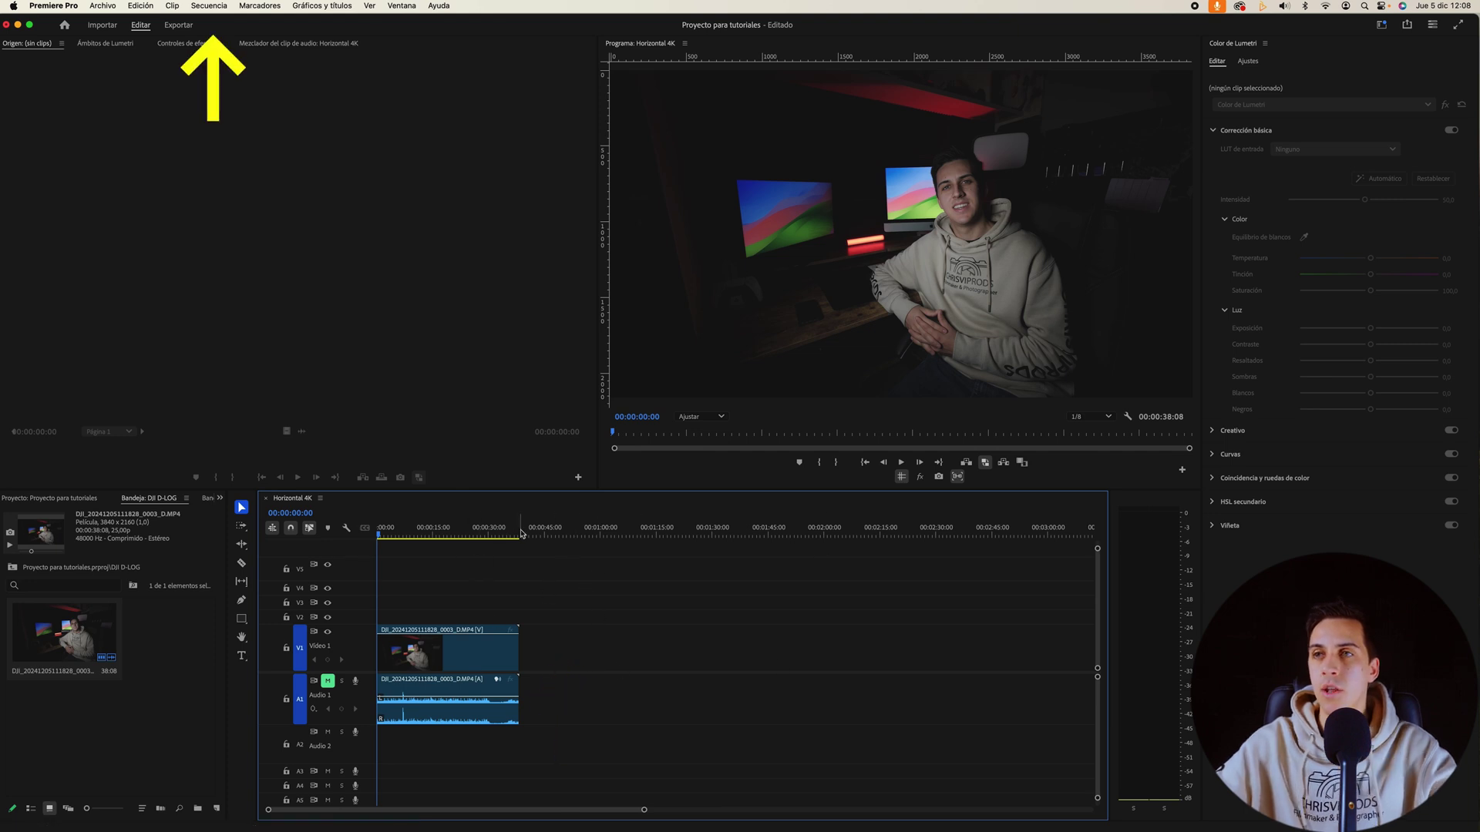
click(209, 7)
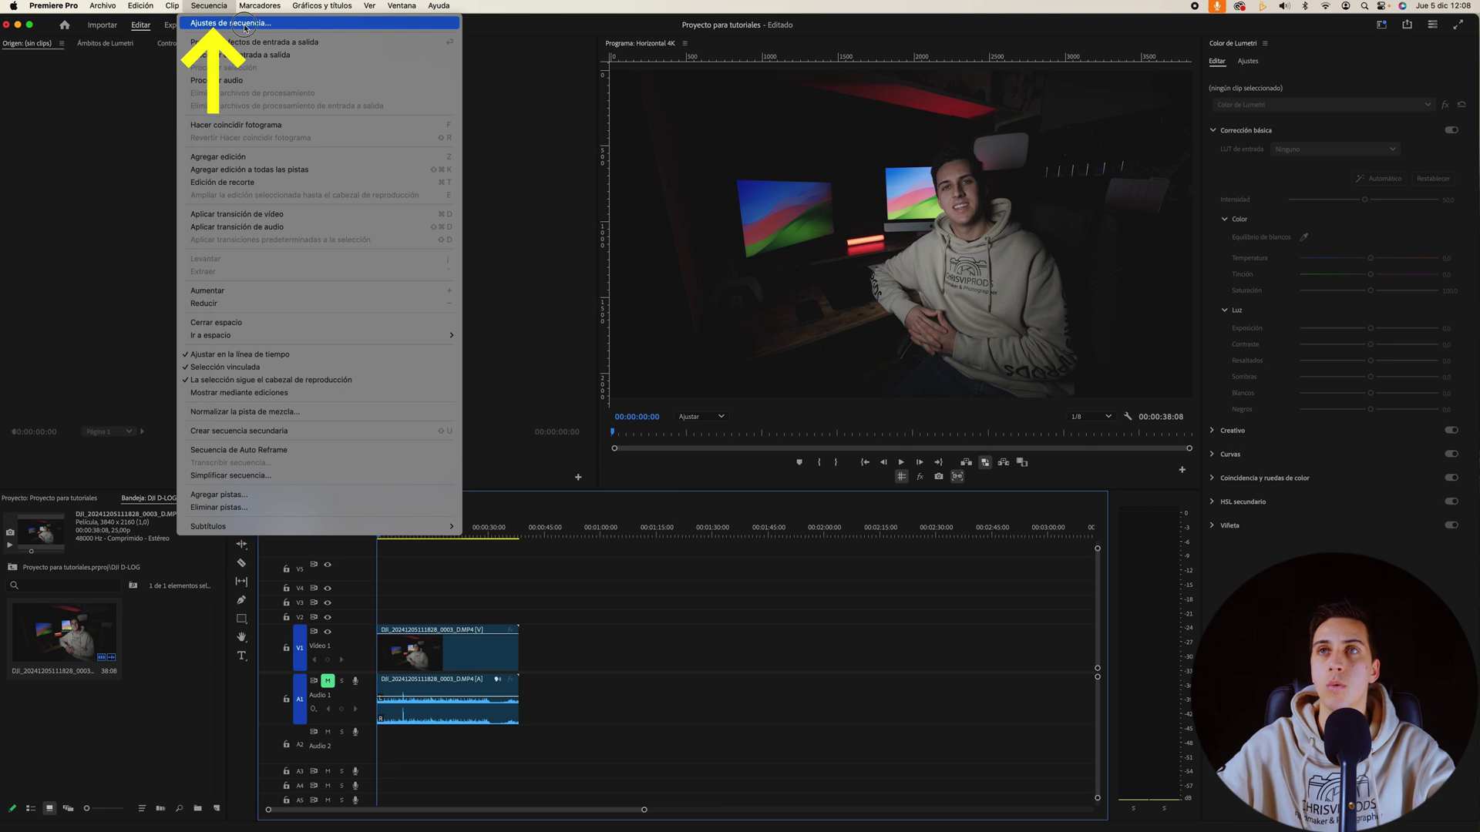
click(244, 26)
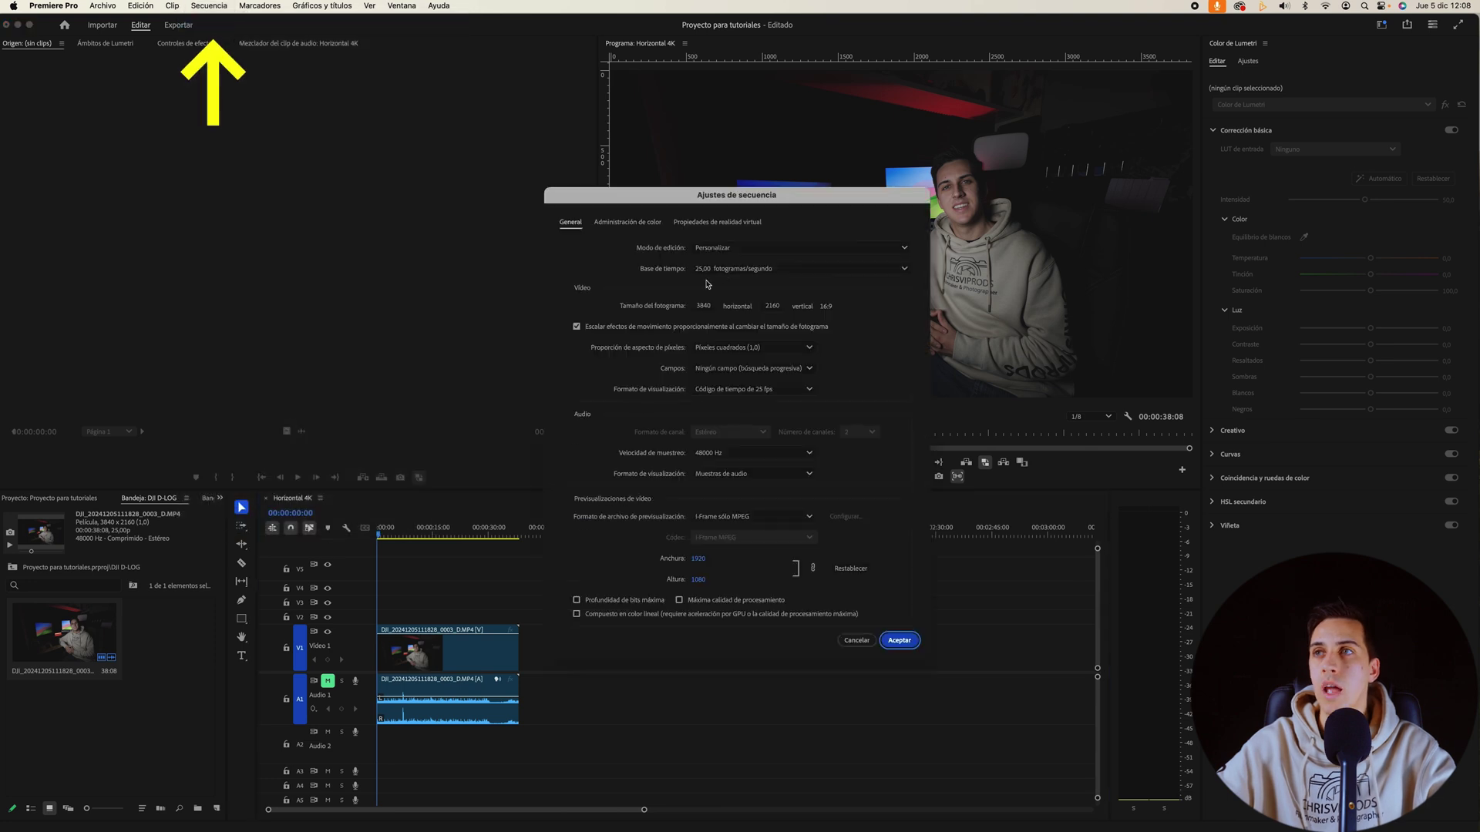
click(639, 224)
click(657, 265)
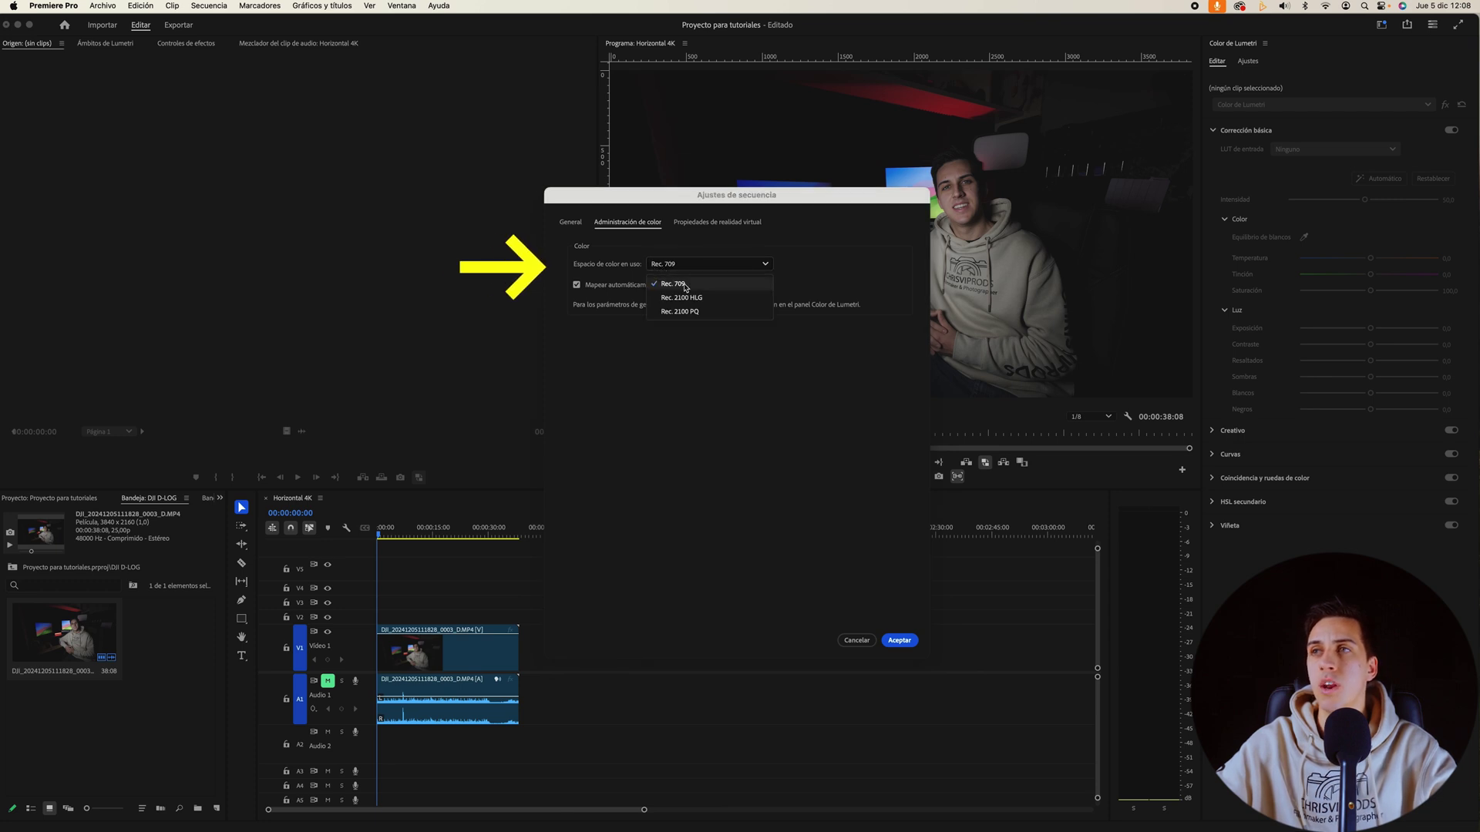
click(684, 286)
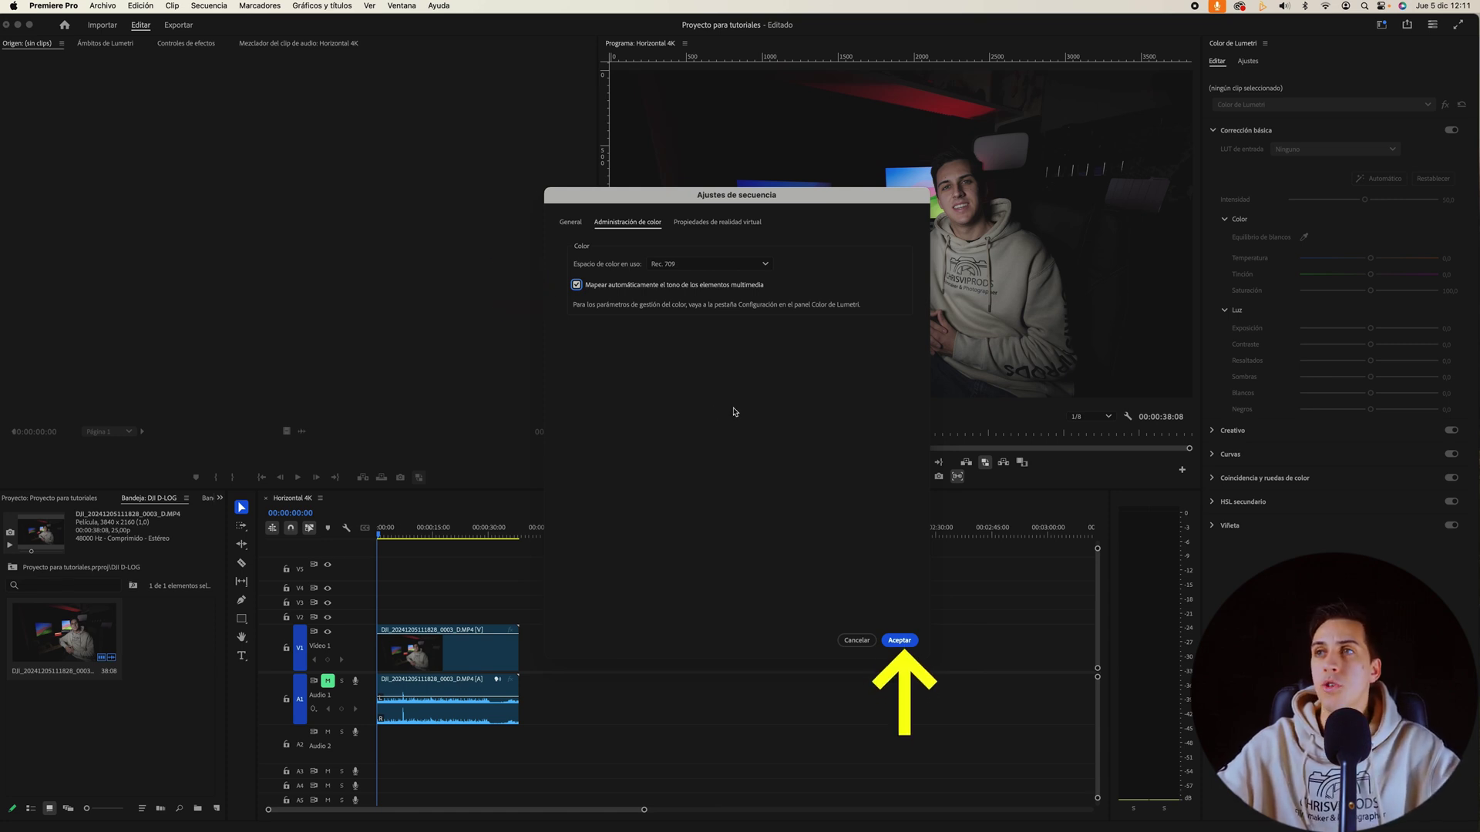
Step: Accept the Rec. 709 sequence settings and make sure the Lumetri Color panel is shown
click(888, 641)
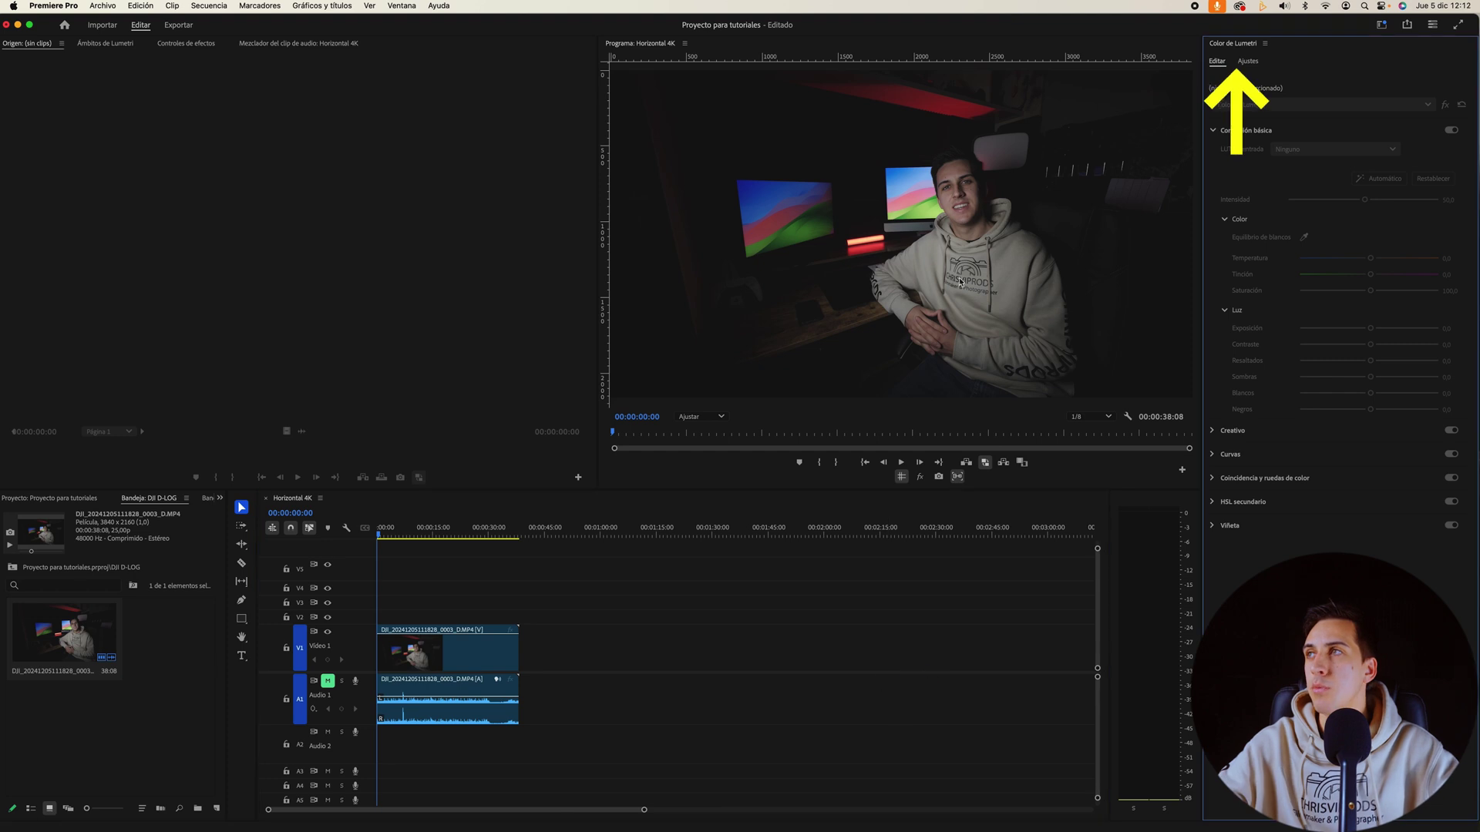
click(1300, 66)
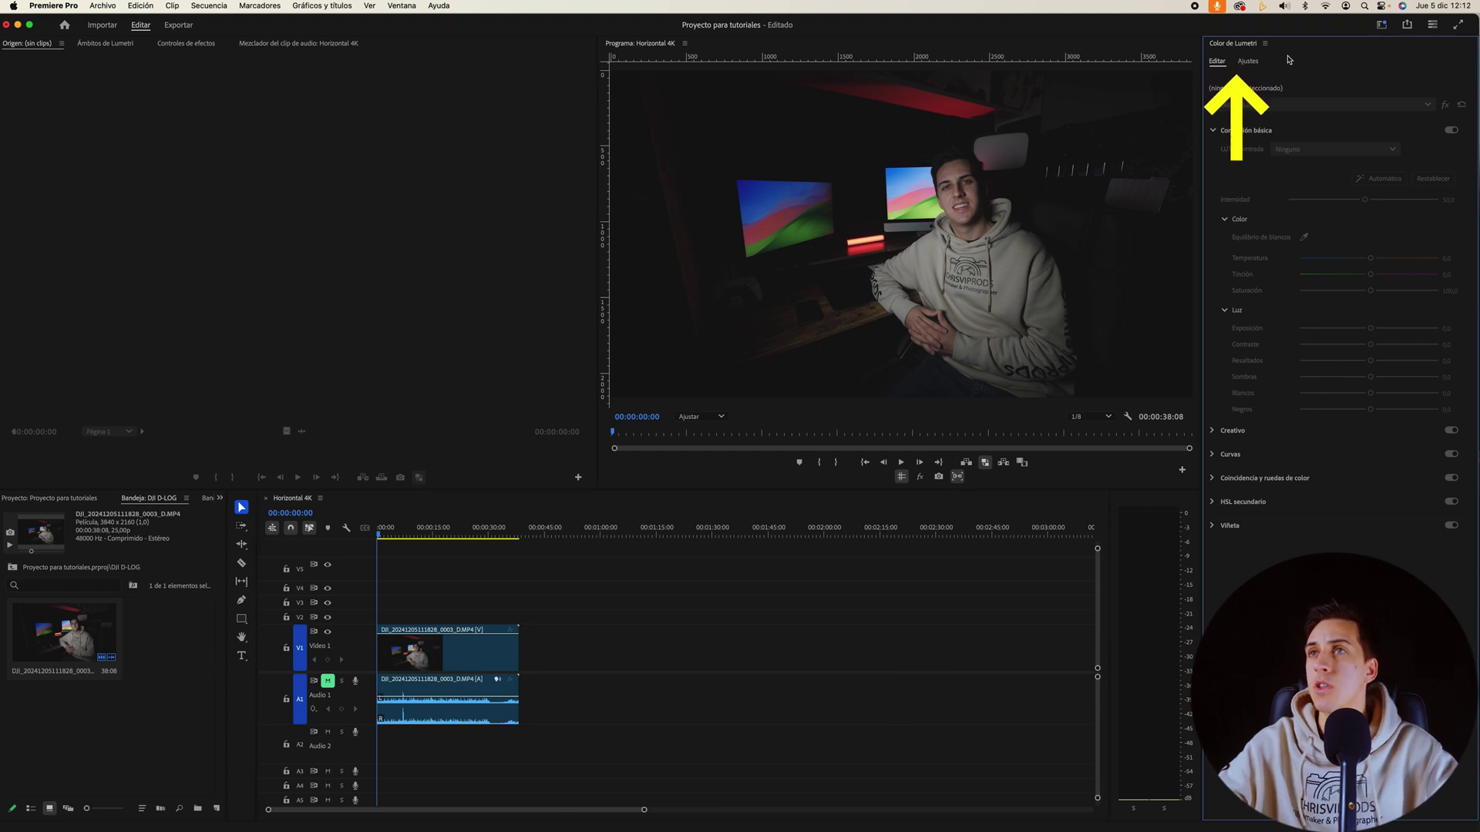
click(403, 6)
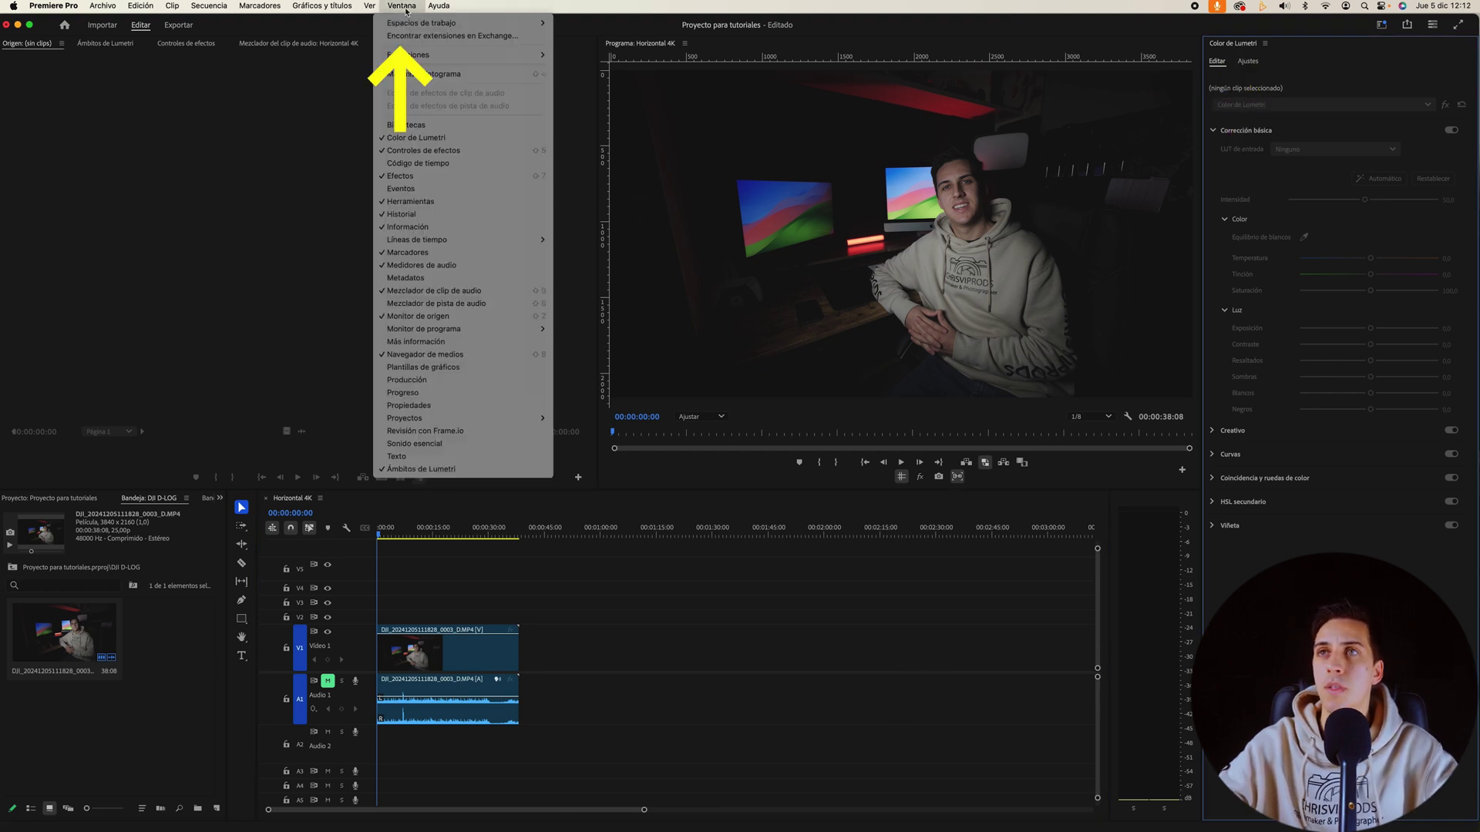
click(416, 138)
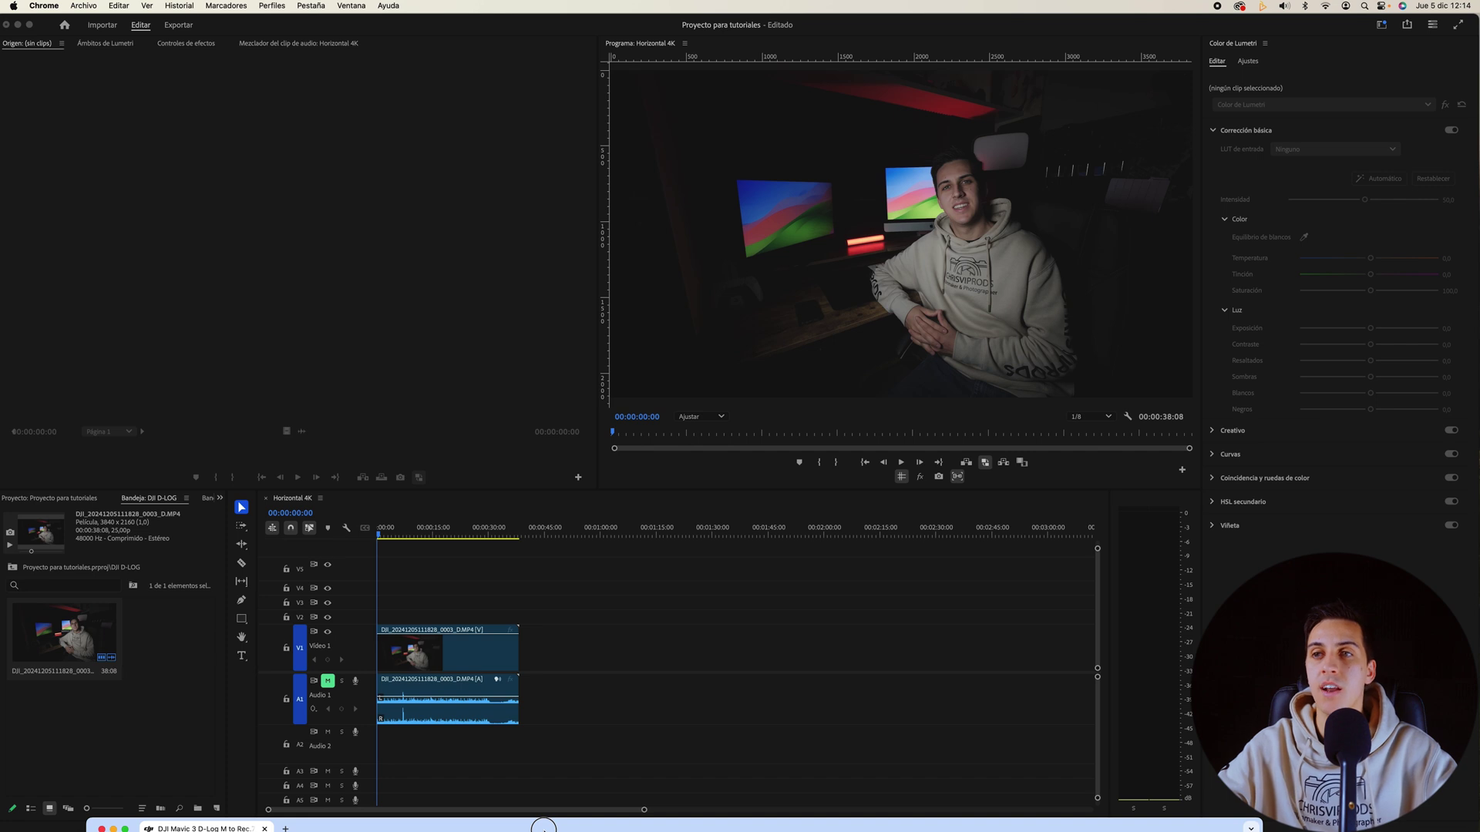
Step: In DJI's Download Center, open the OSMO Action 4 D-Log M to Rec.709 vivid LUT page
drag(543, 826, 529, 90)
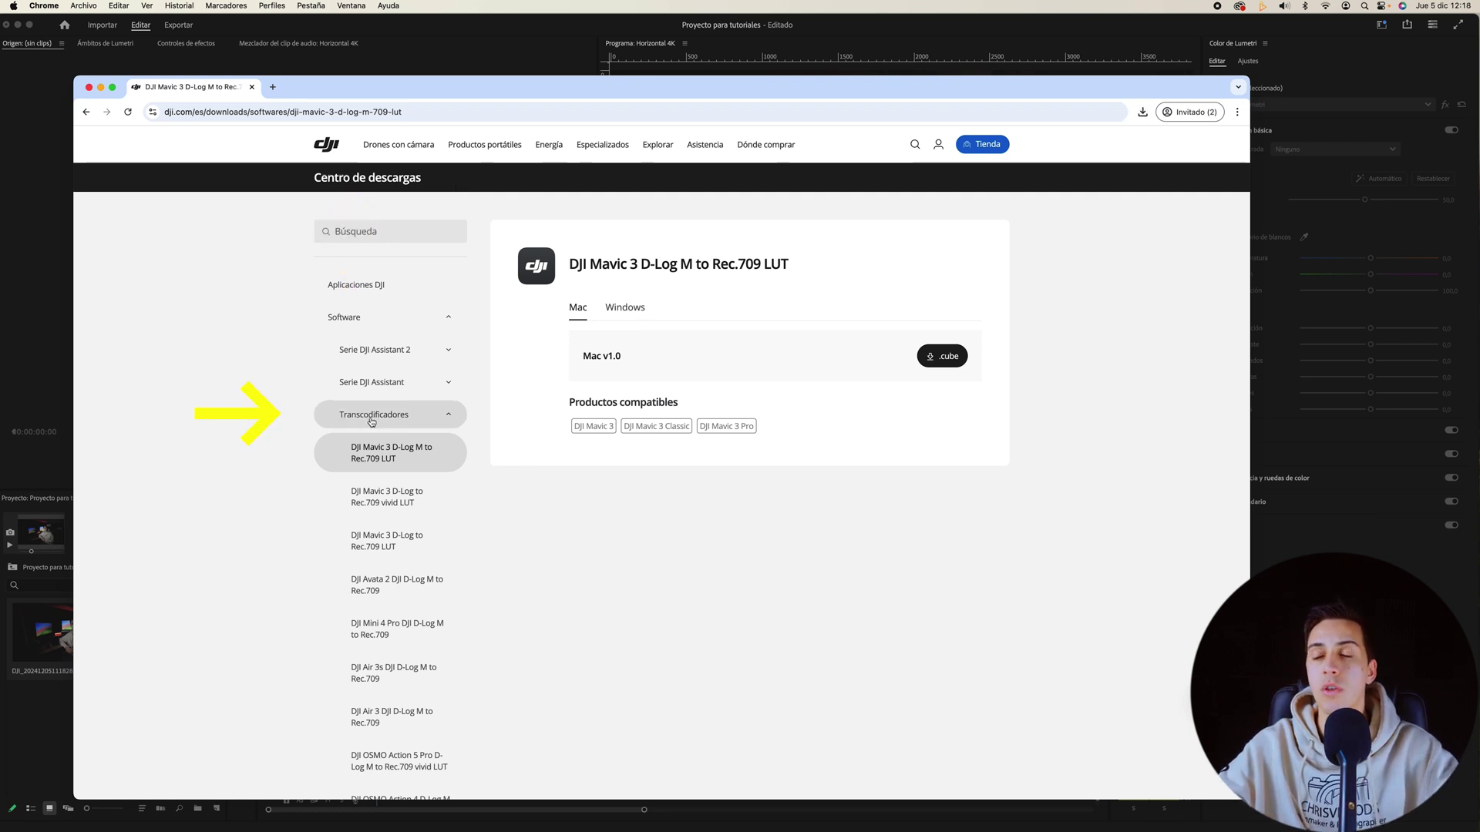
scroll(392, 430, down, 2)
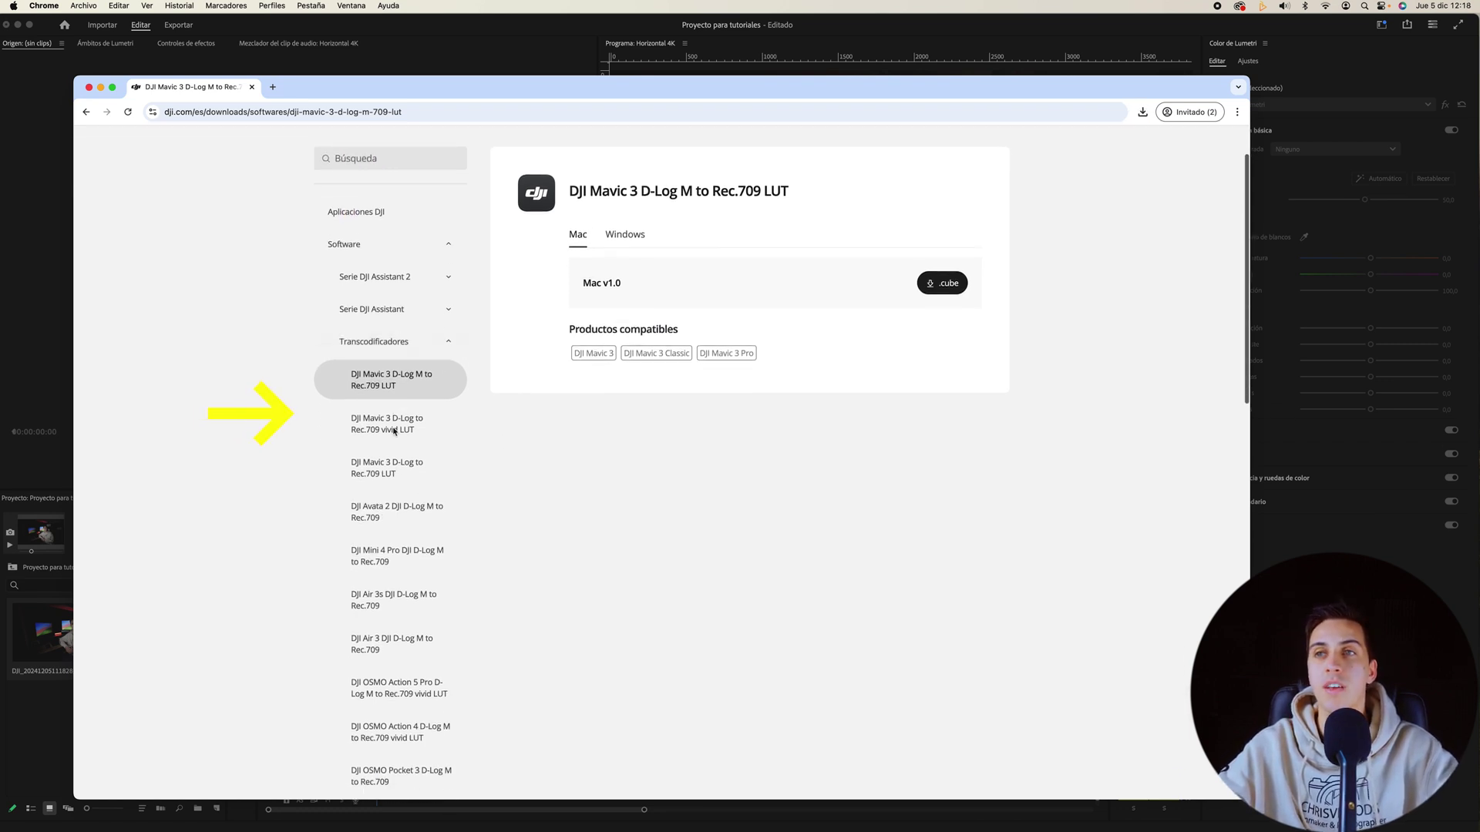
scroll(392, 432, down, 1)
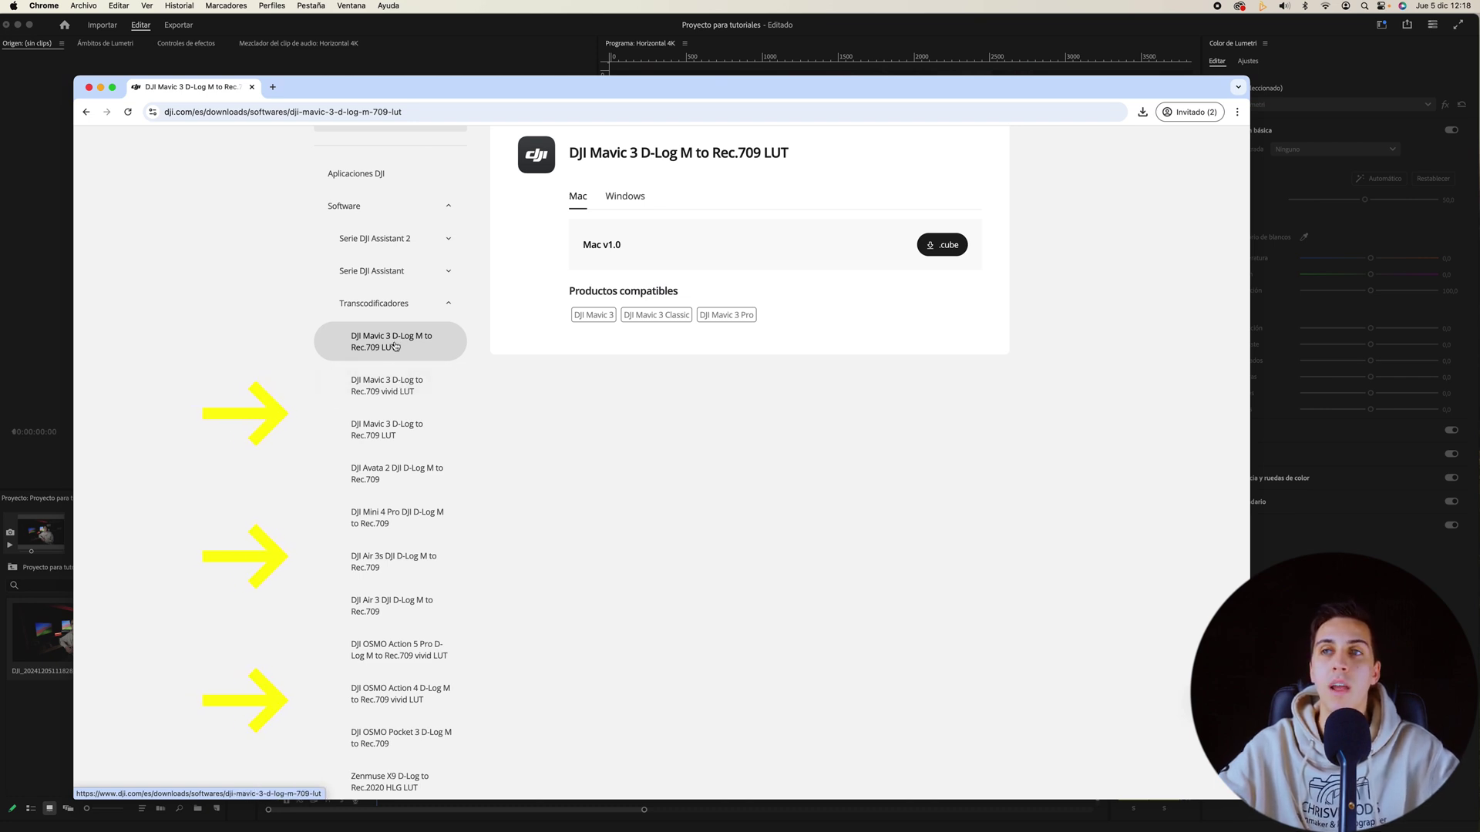
scroll(371, 517, down, 3)
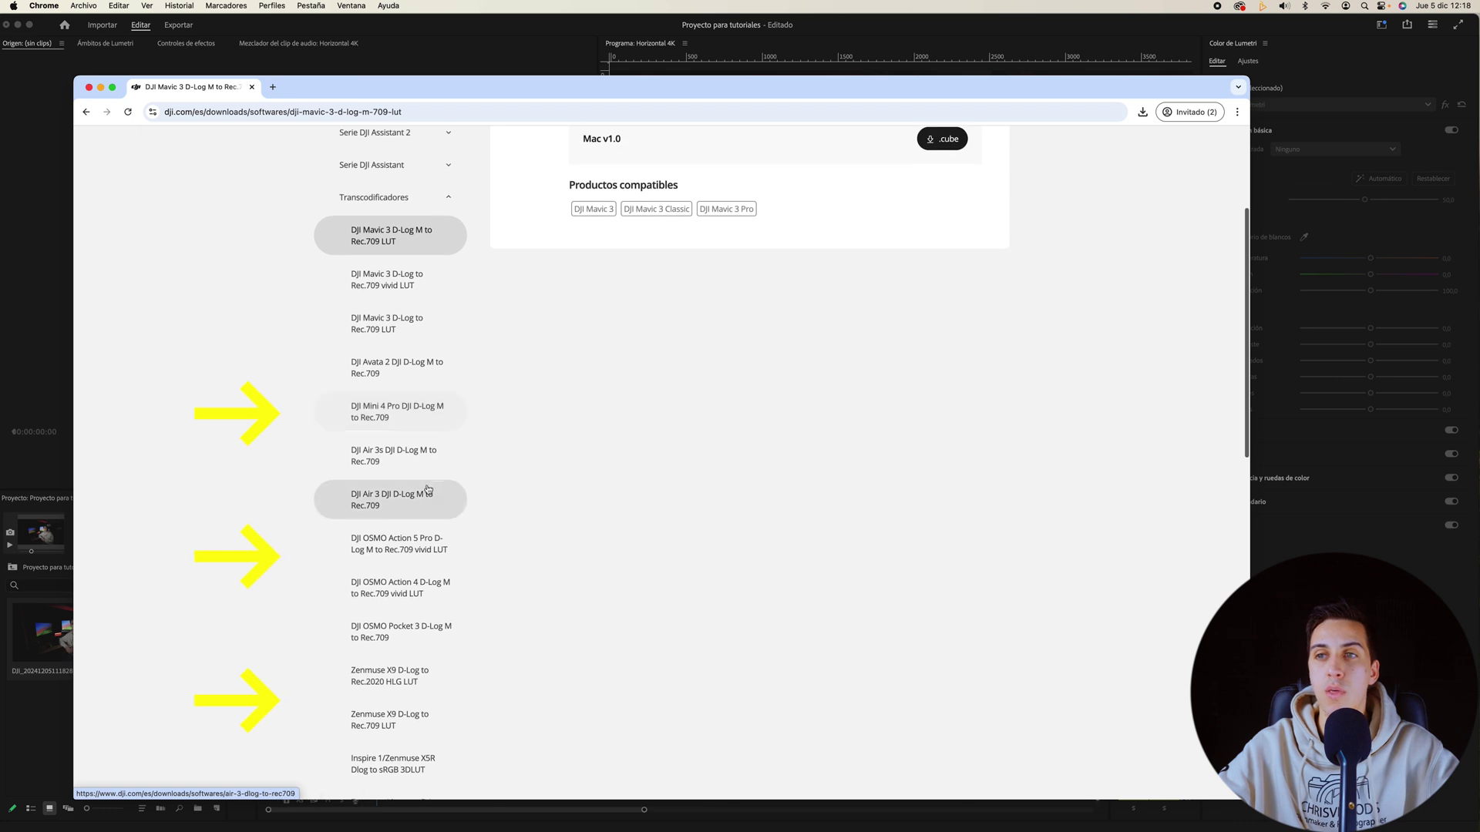
scroll(431, 486, down, 2)
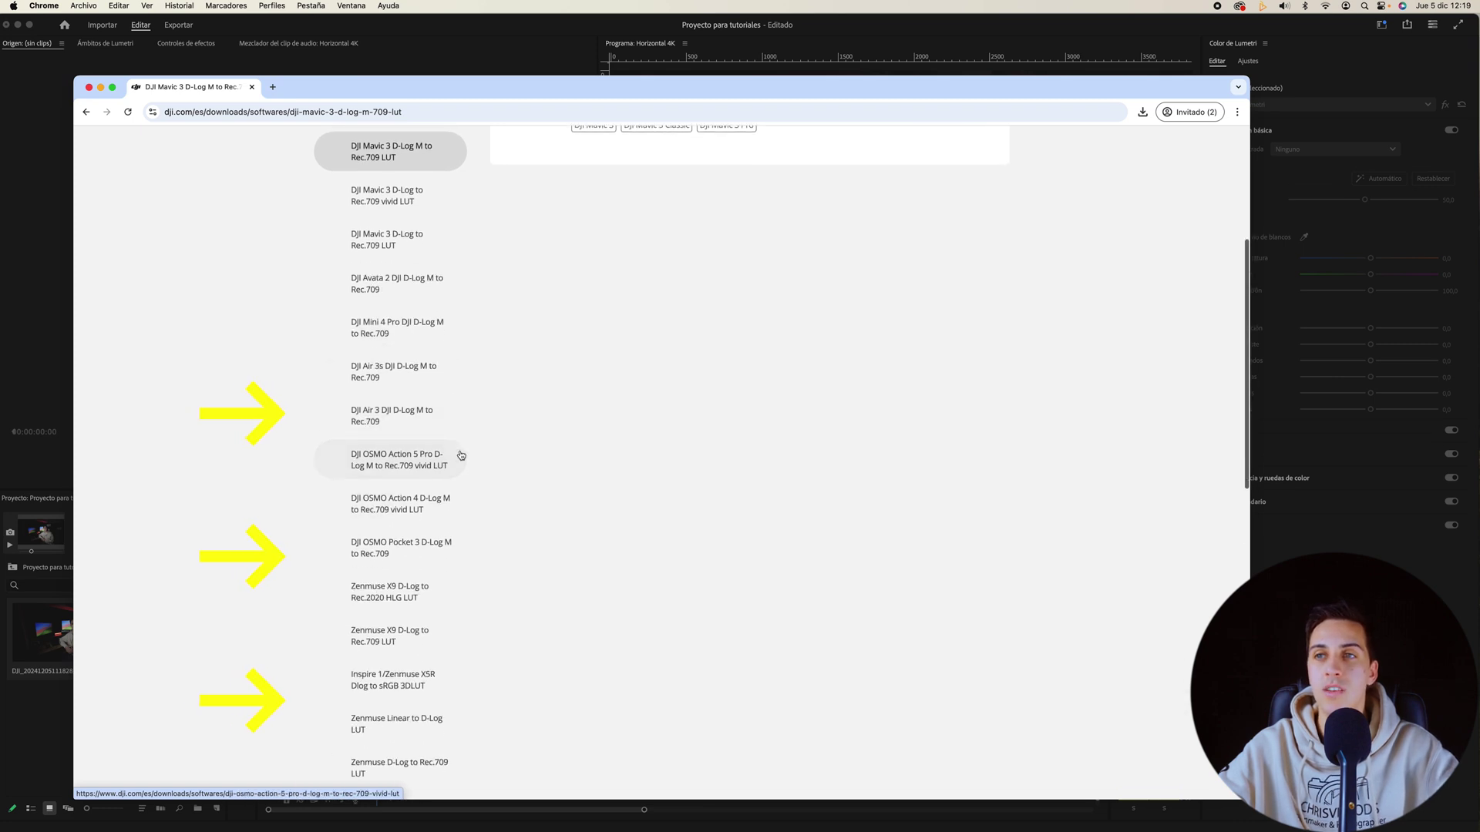
click(386, 508)
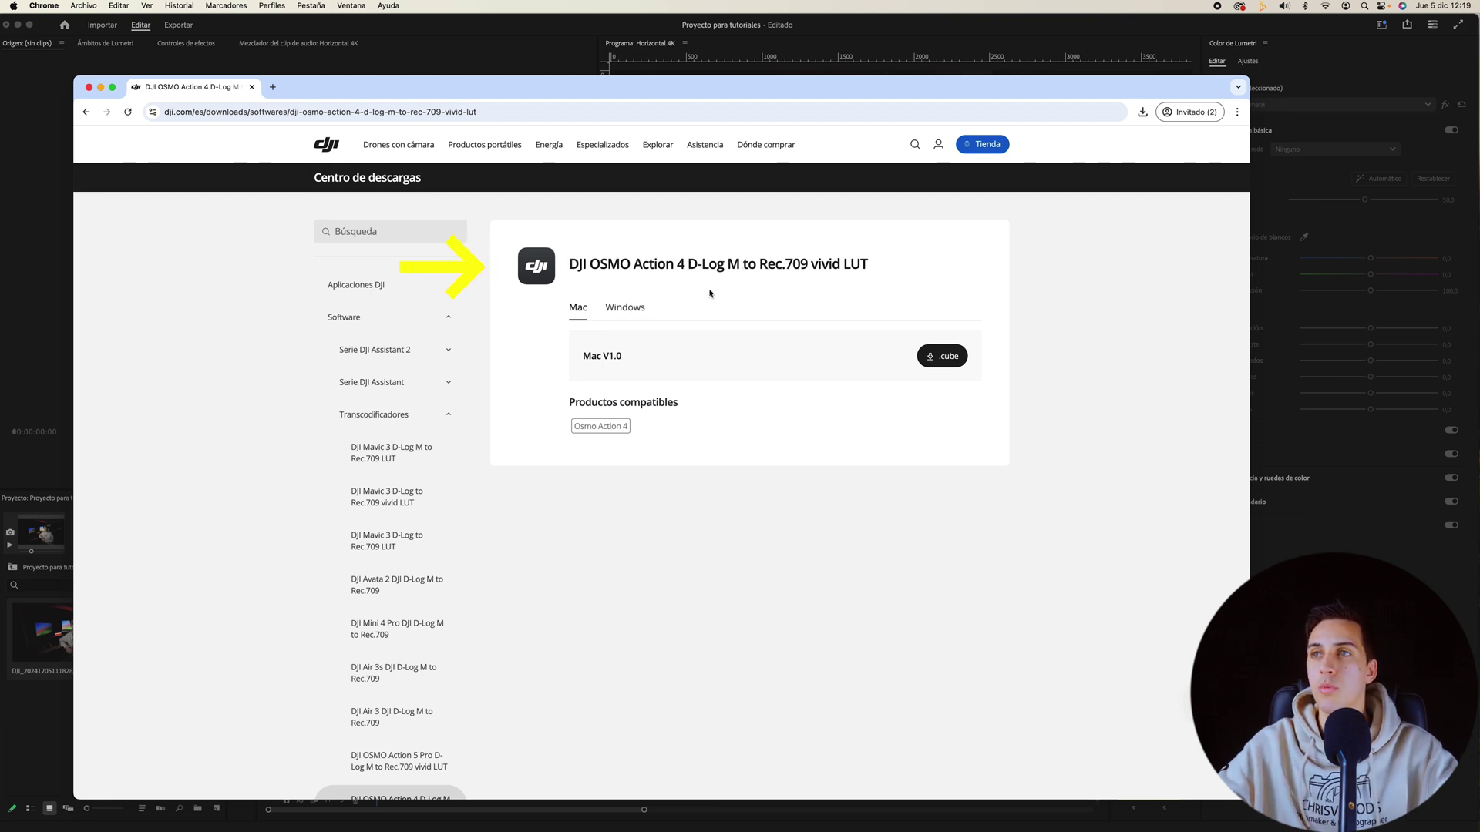
Step: Download the Mac v1.0 .cube version of the vivid LUT
click(638, 310)
click(579, 321)
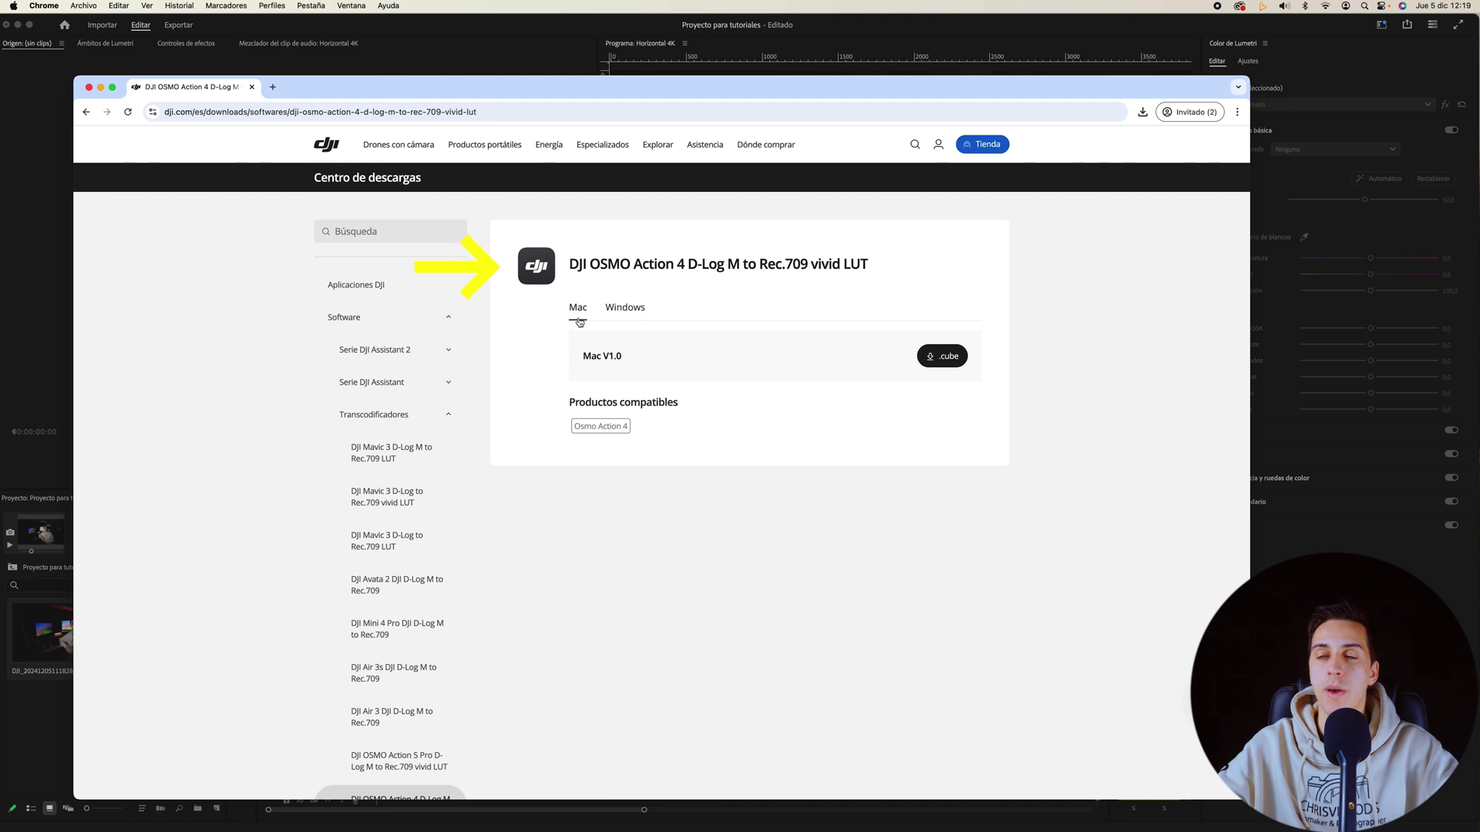
click(921, 364)
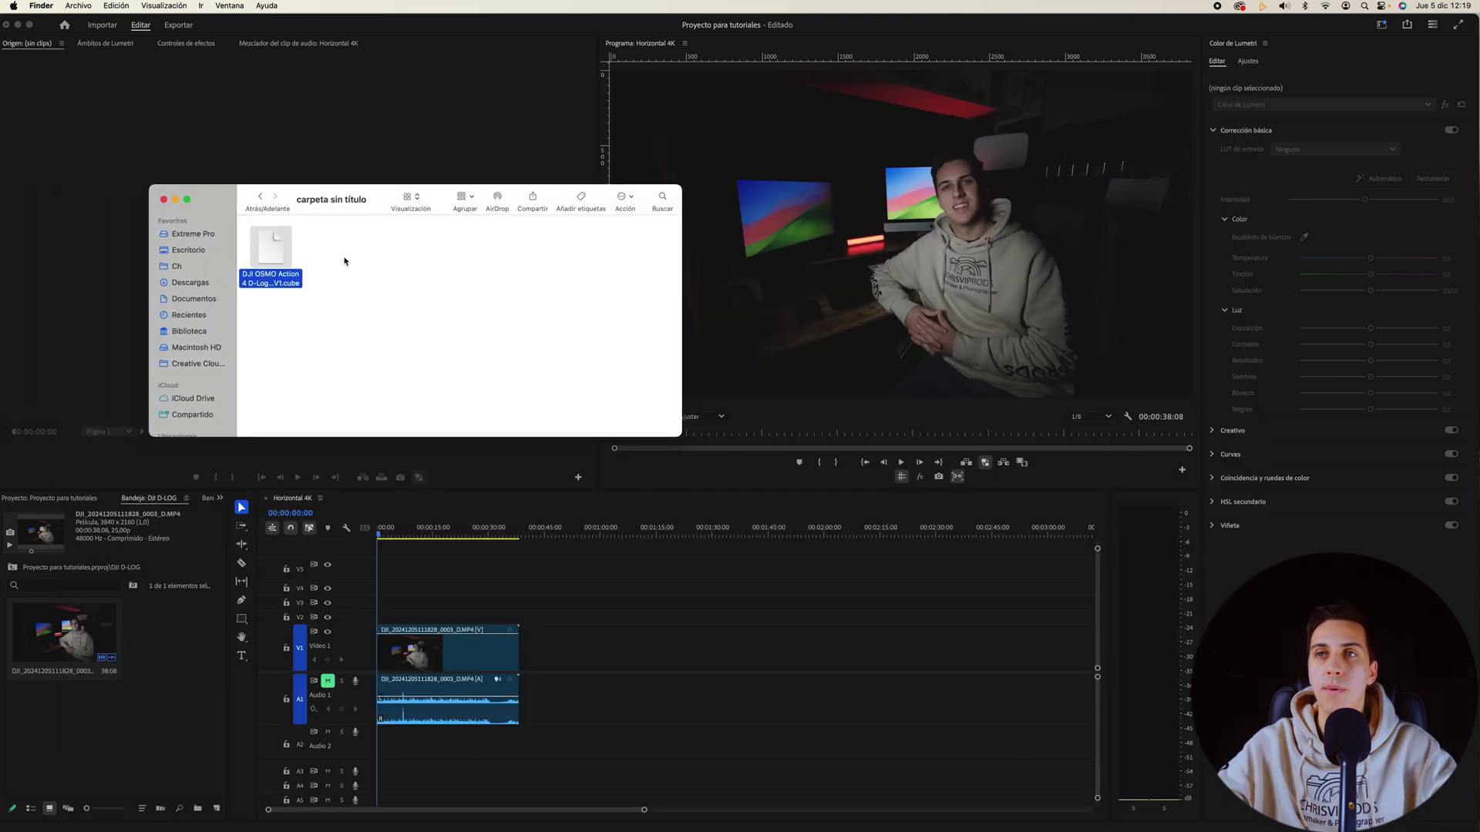
Step: Check the OSMO Action 4 .cube LUT's name in its untitled Finder folder without renaming it, then return to Premiere Pro
click(344, 261)
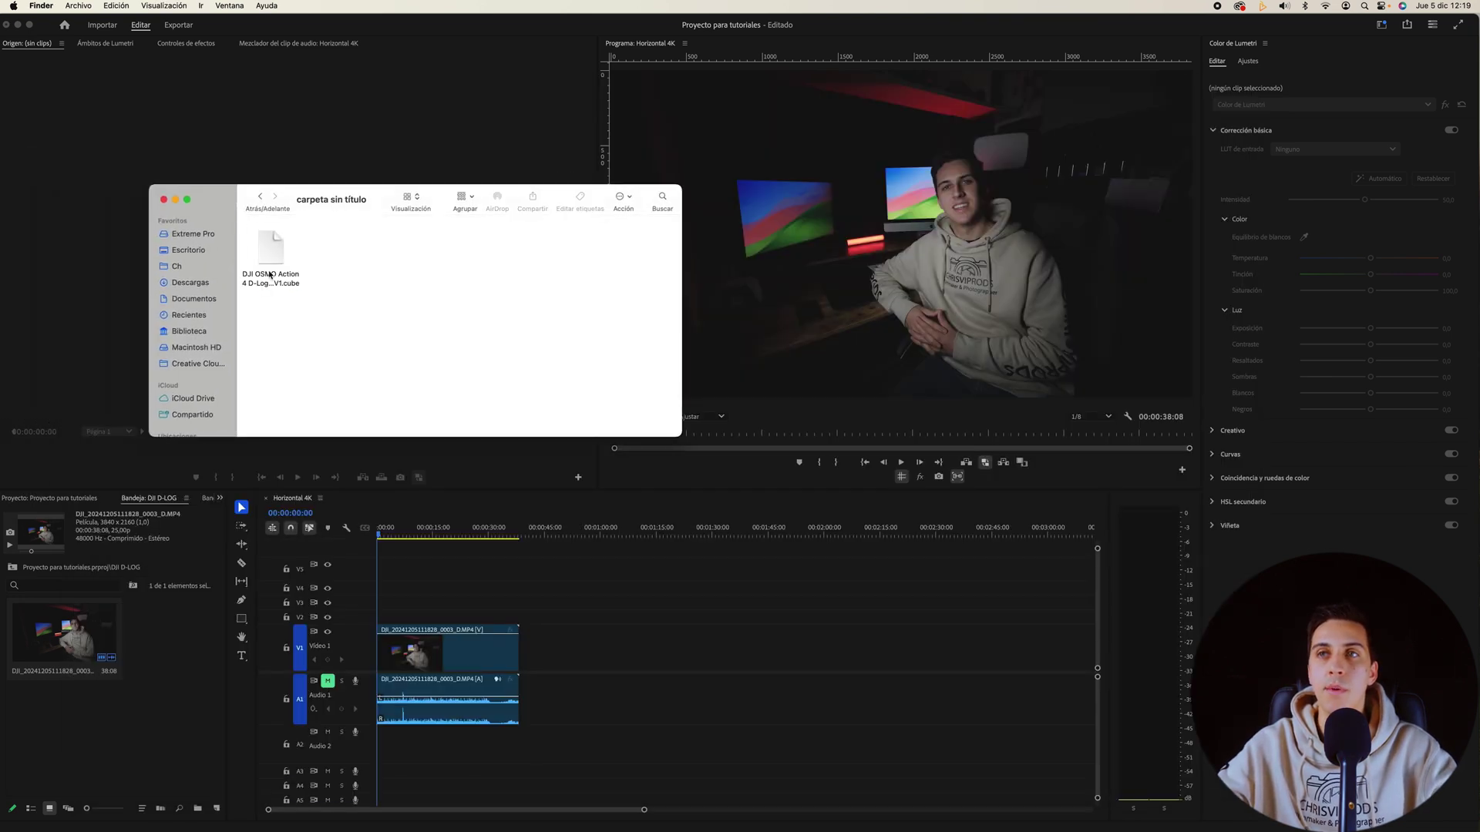
click(271, 279)
click(286, 292)
key(Escape)
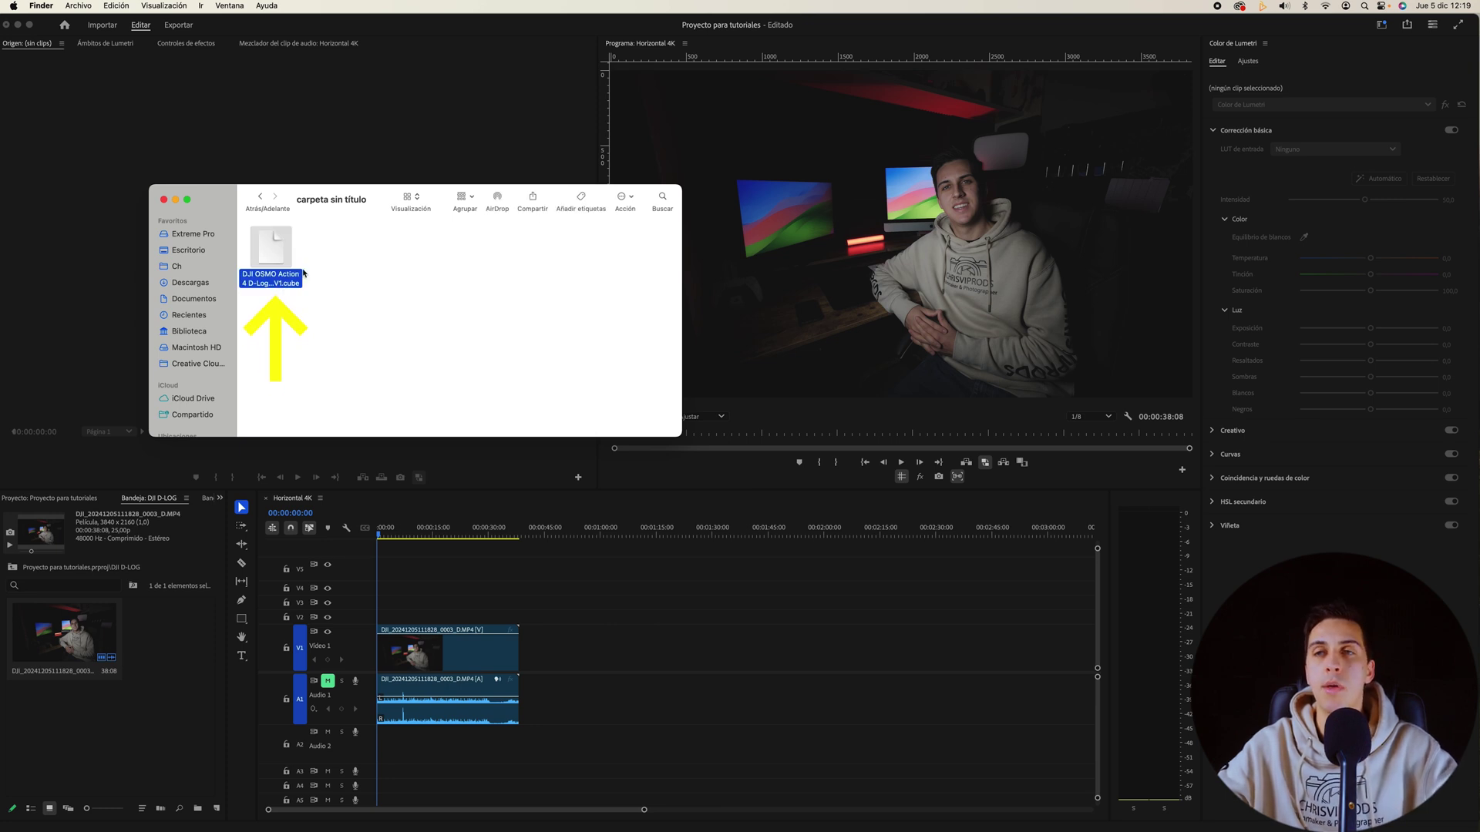
click(429, 593)
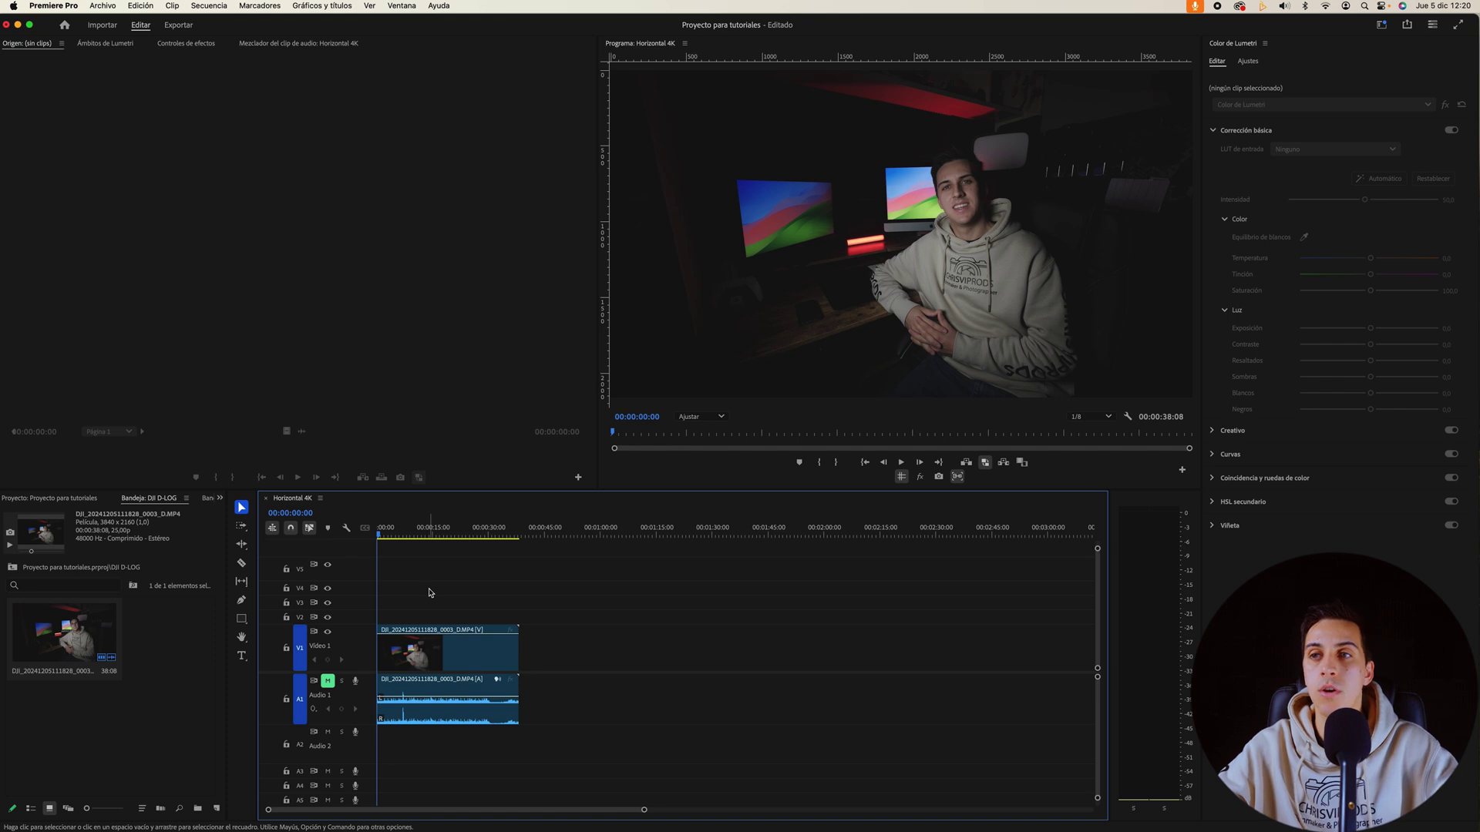
Step: Create a new Capa de ajuste (adjustment layer) and drag it onto V2 above the DJI clip
click(445, 647)
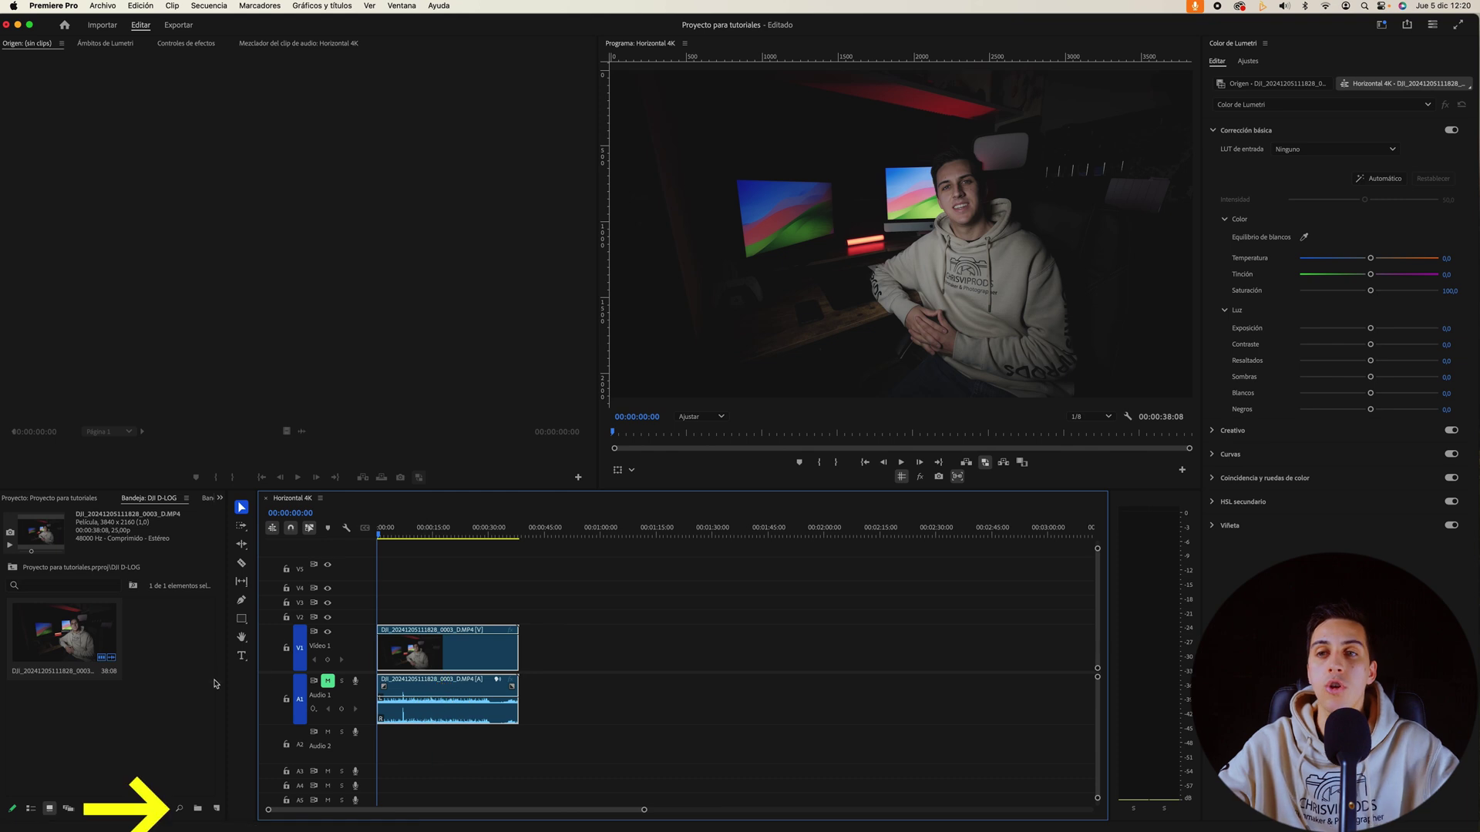
click(216, 808)
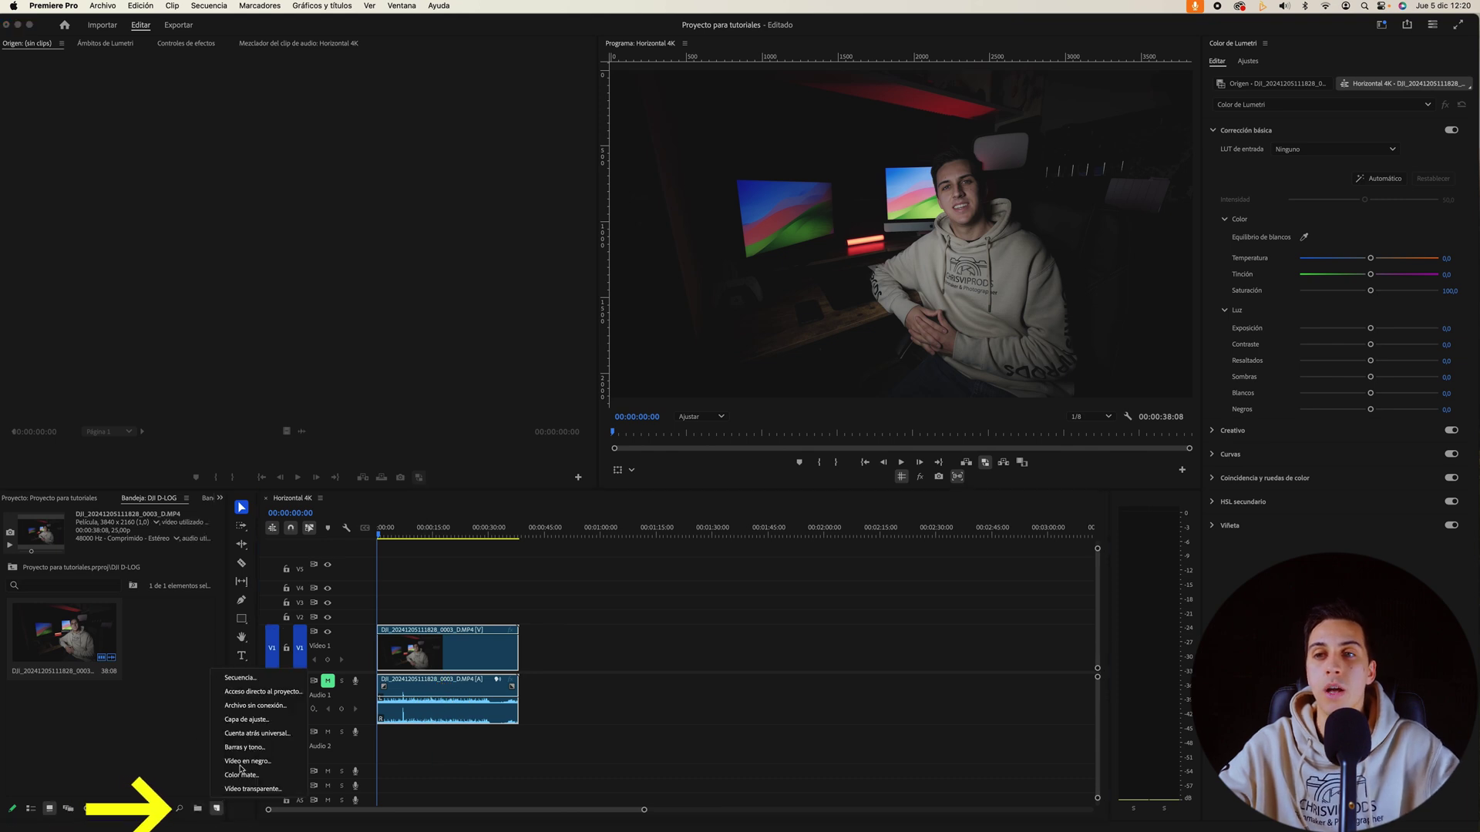
click(247, 719)
mouse_move(158, 632)
mouse_down()
mouse_move(374, 597)
mouse_move(518, 616)
mouse_up()
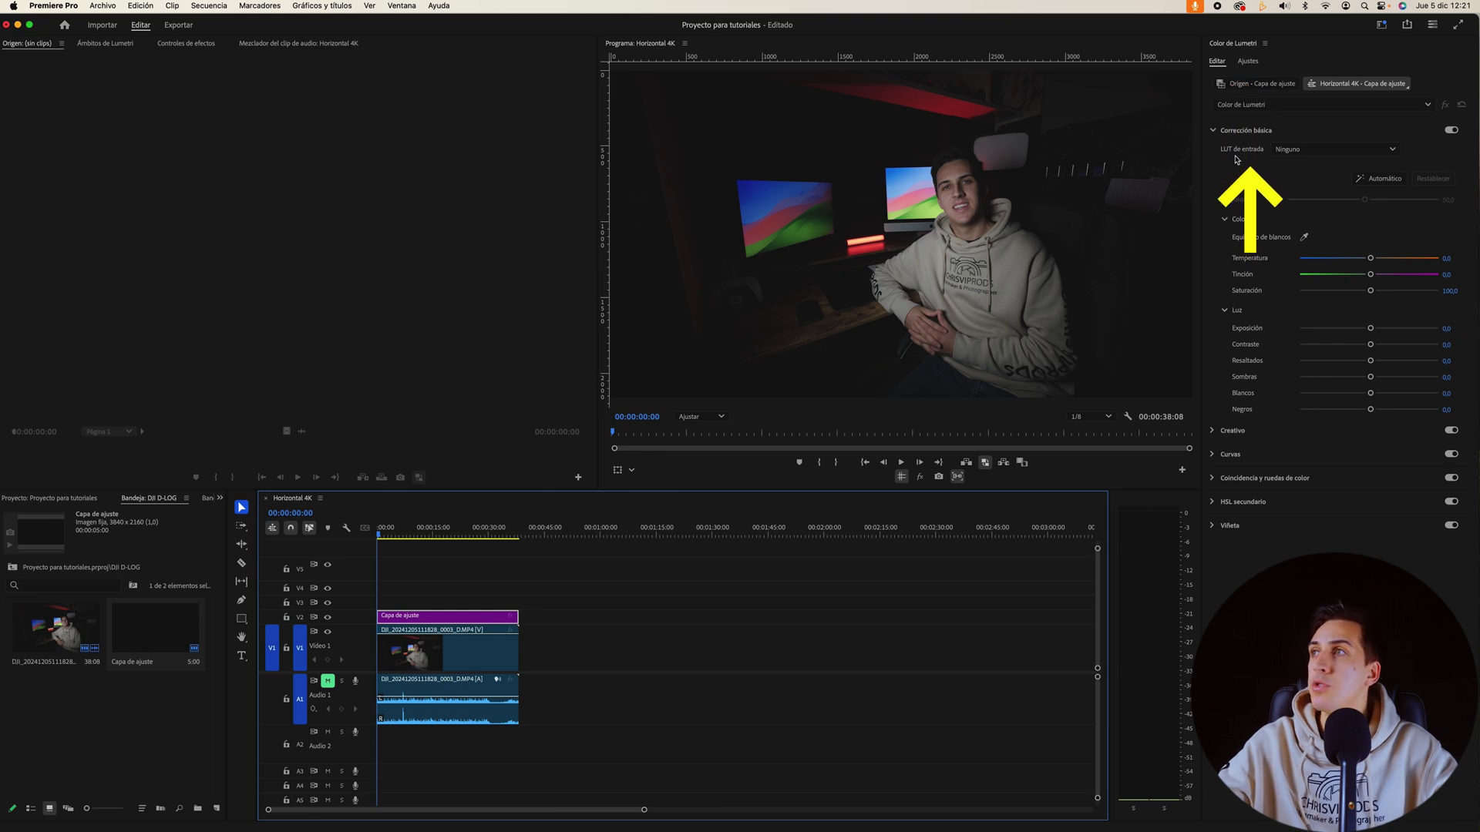
Step: Load the OSMO Action 4 .cube file as the Lumetri input LUT, then add another adjustment layer above
click(1294, 152)
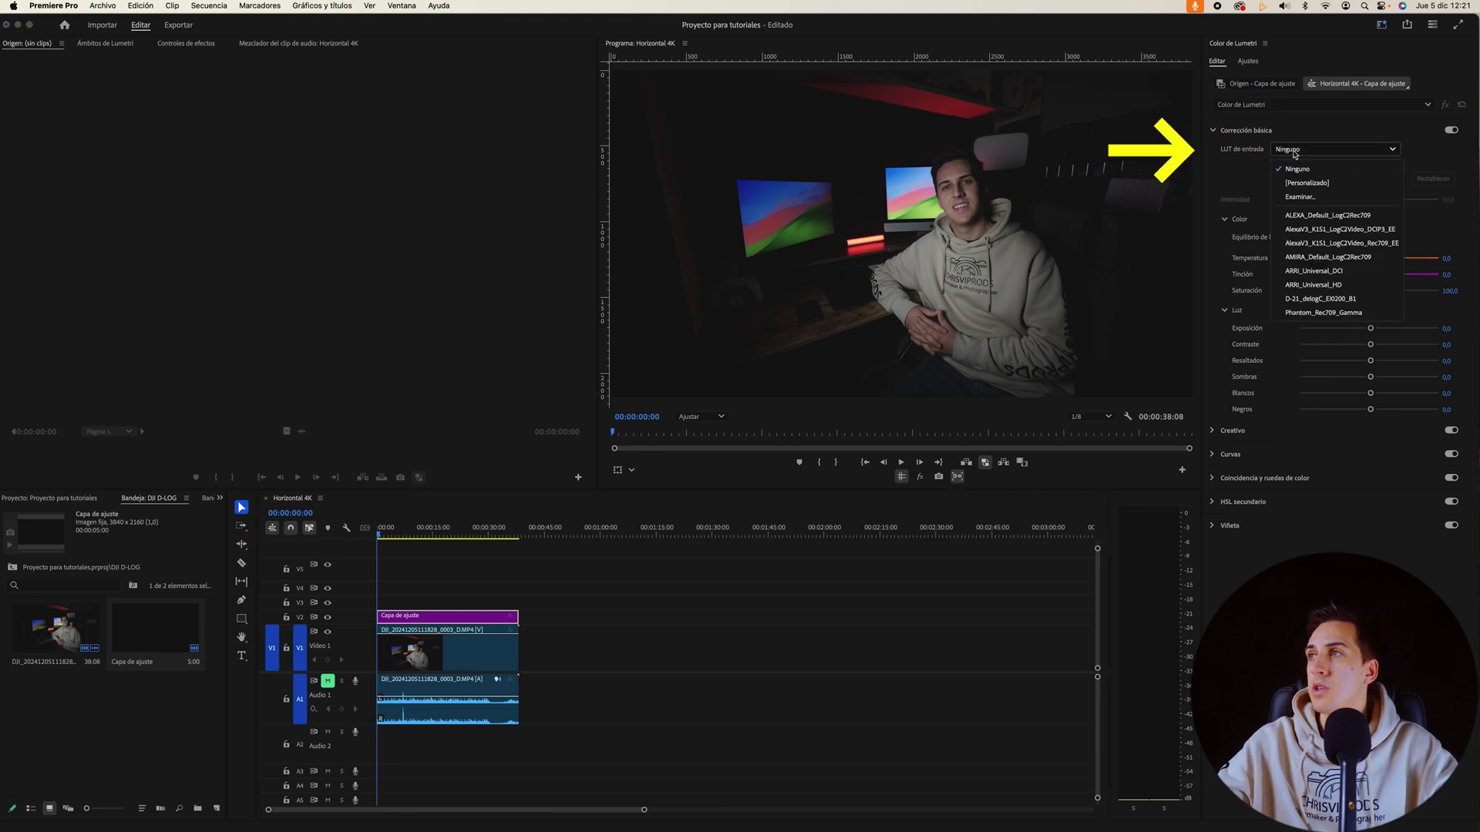
click(1300, 197)
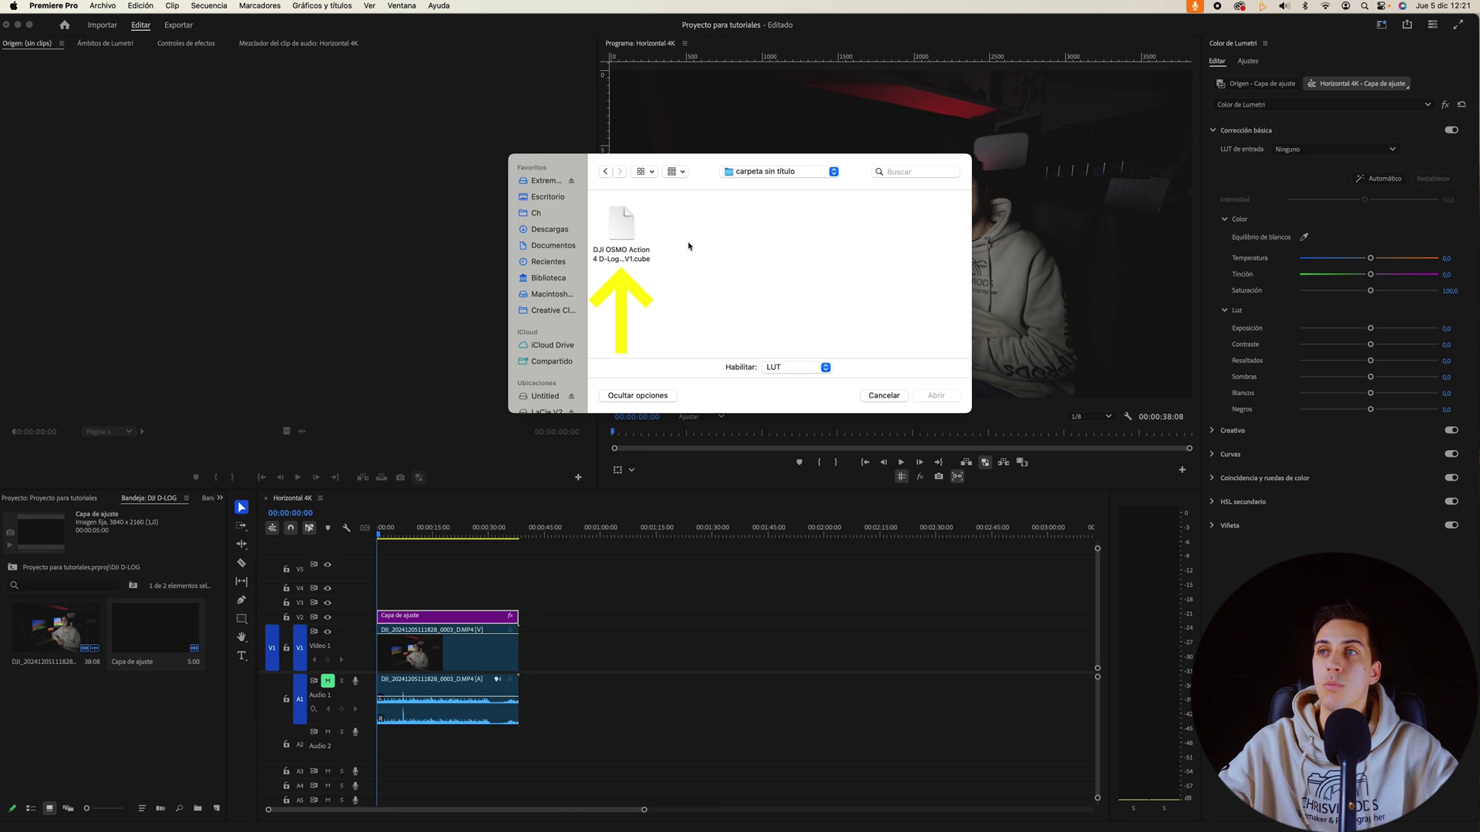
click(621, 231)
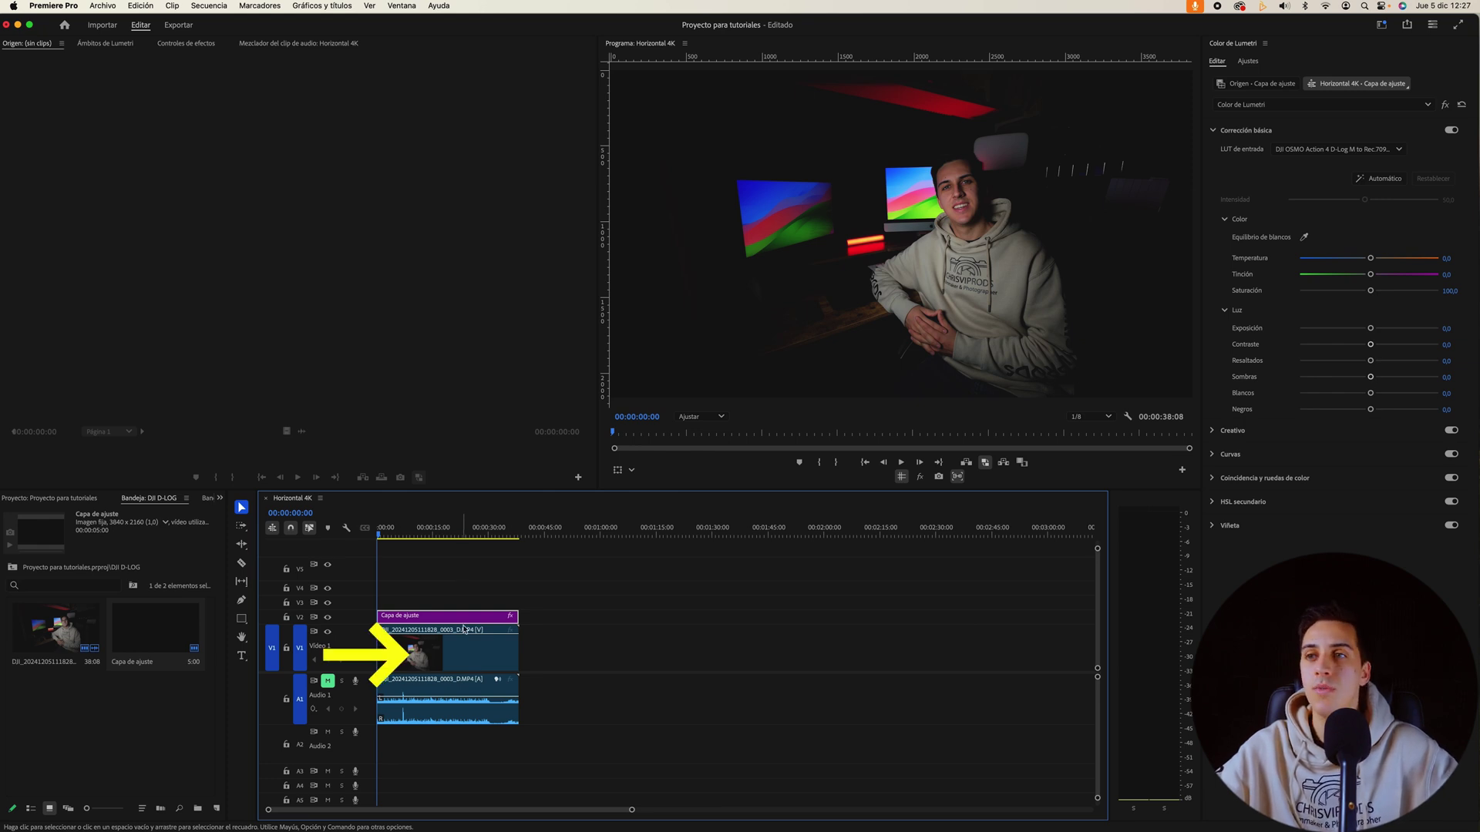
click(453, 667)
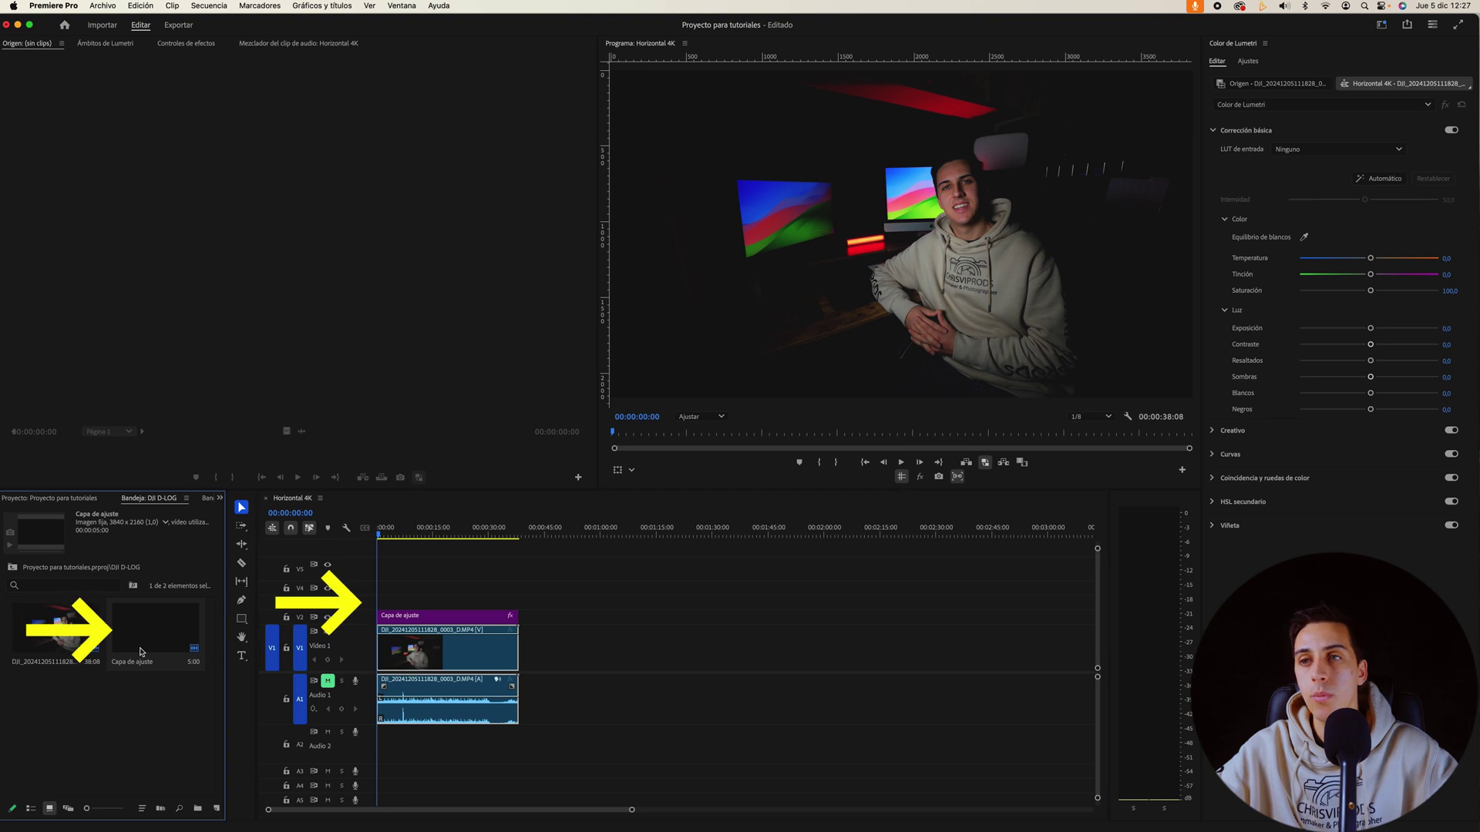
mouse_move(393, 601)
mouse_down()
mouse_move(512, 601)
mouse_move(463, 590)
mouse_up()
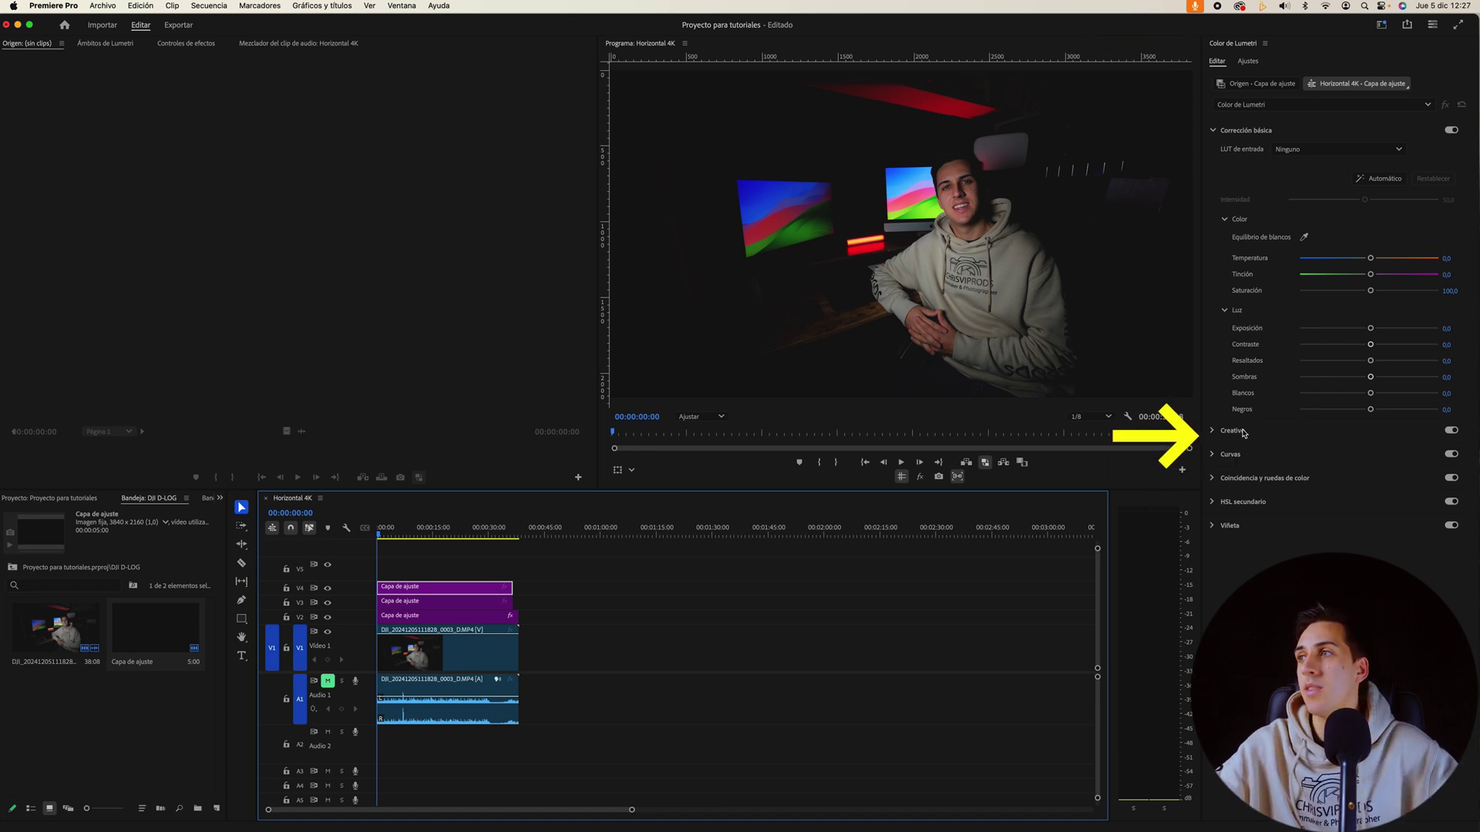
Step: Expand Creativo in Lumetri Color and apply the Kodak 5218 Kodak 2383 look to the adjustment layer
click(1232, 430)
click(1259, 173)
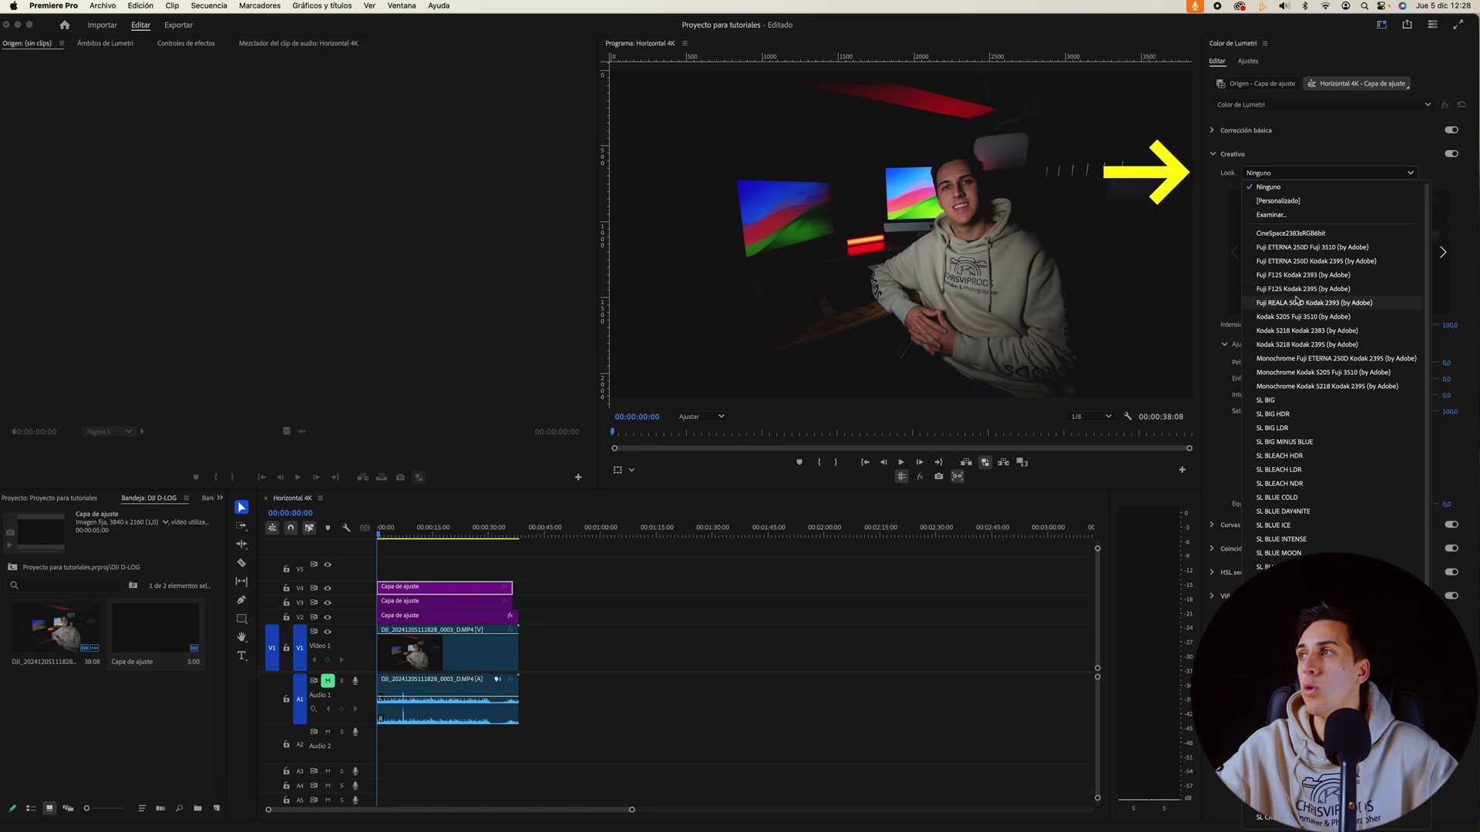
click(1295, 331)
click(1286, 174)
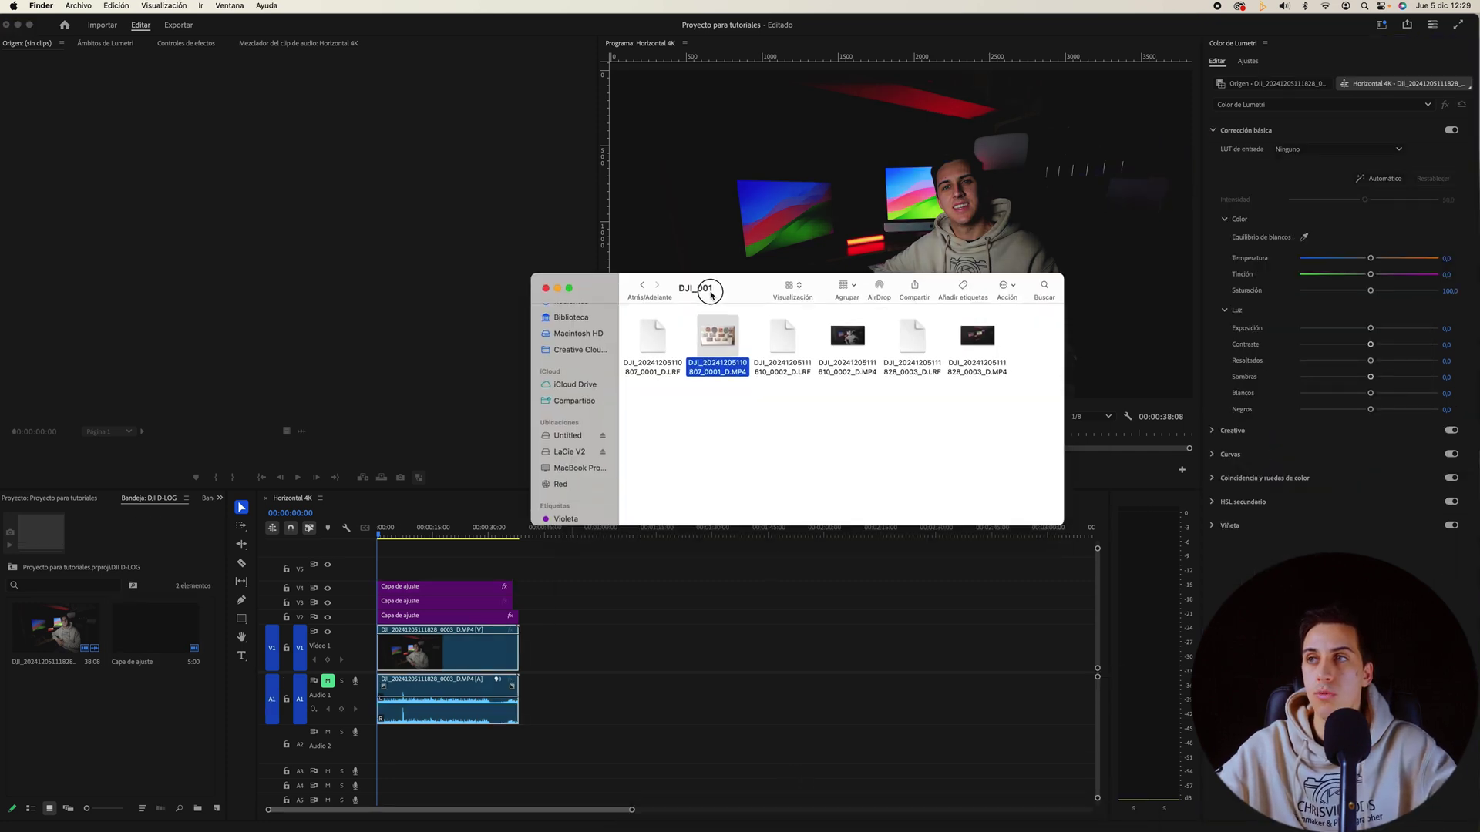
Step: Import the fridge magnets MP4 from Finder into the bin and place it on V1 after the first clip
drag(732, 379, 184, 686)
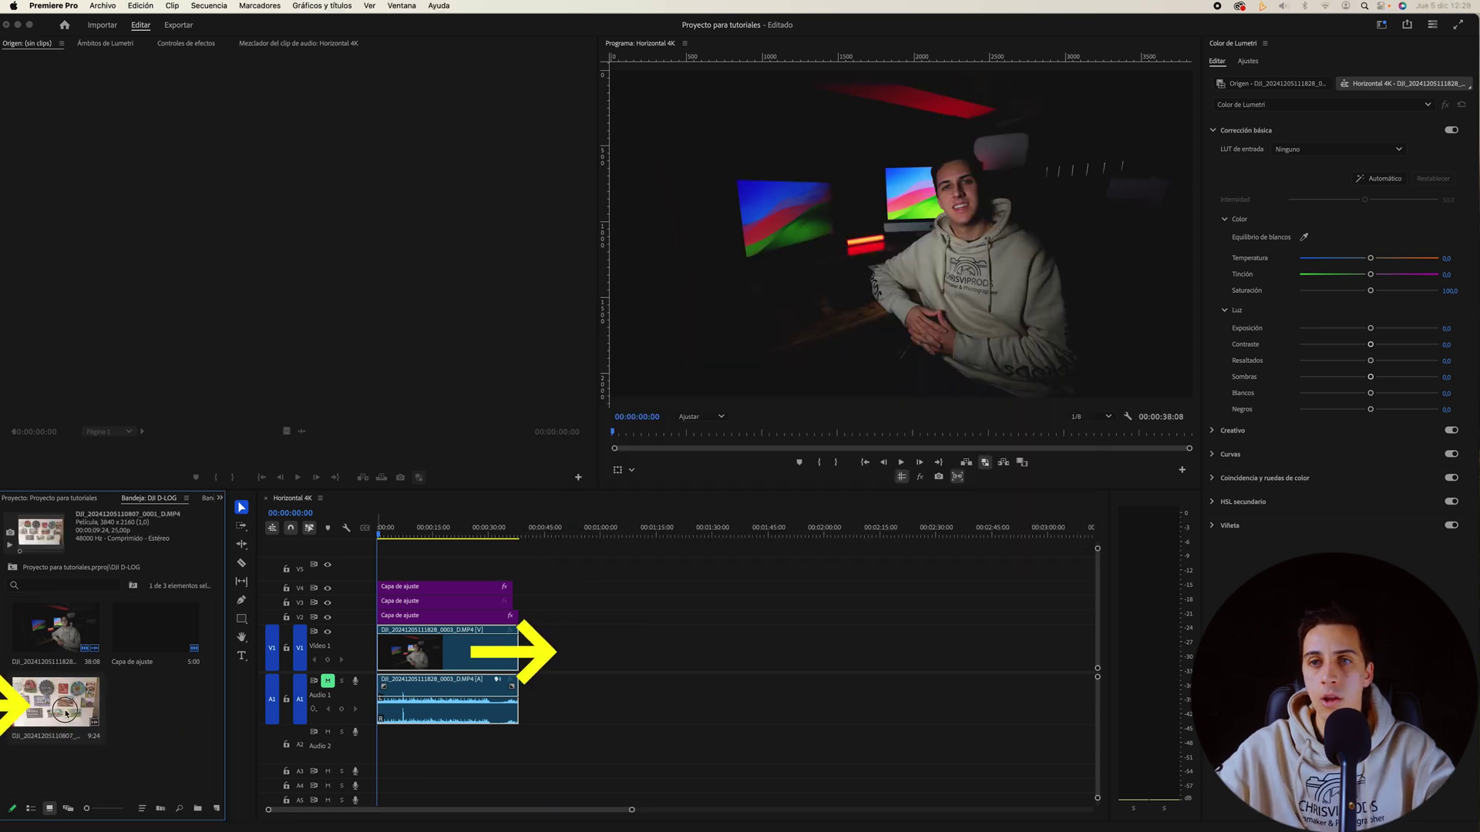
drag(54, 698, 558, 651)
click(565, 527)
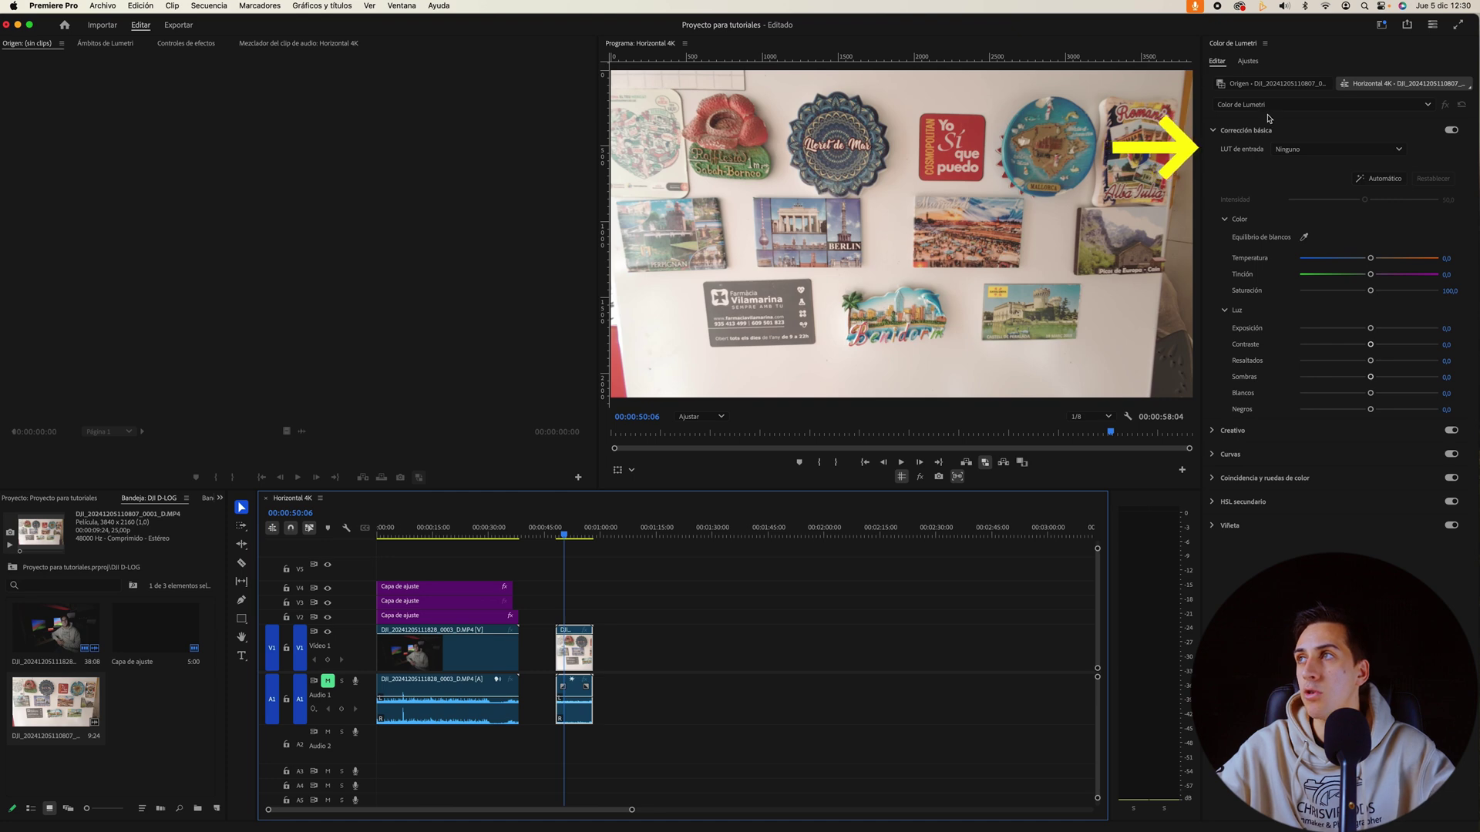
Step: Keep the input LUT unchanged and drag the V2 adjustment layer later, over the magnets clip's start
click(1286, 149)
click(1265, 155)
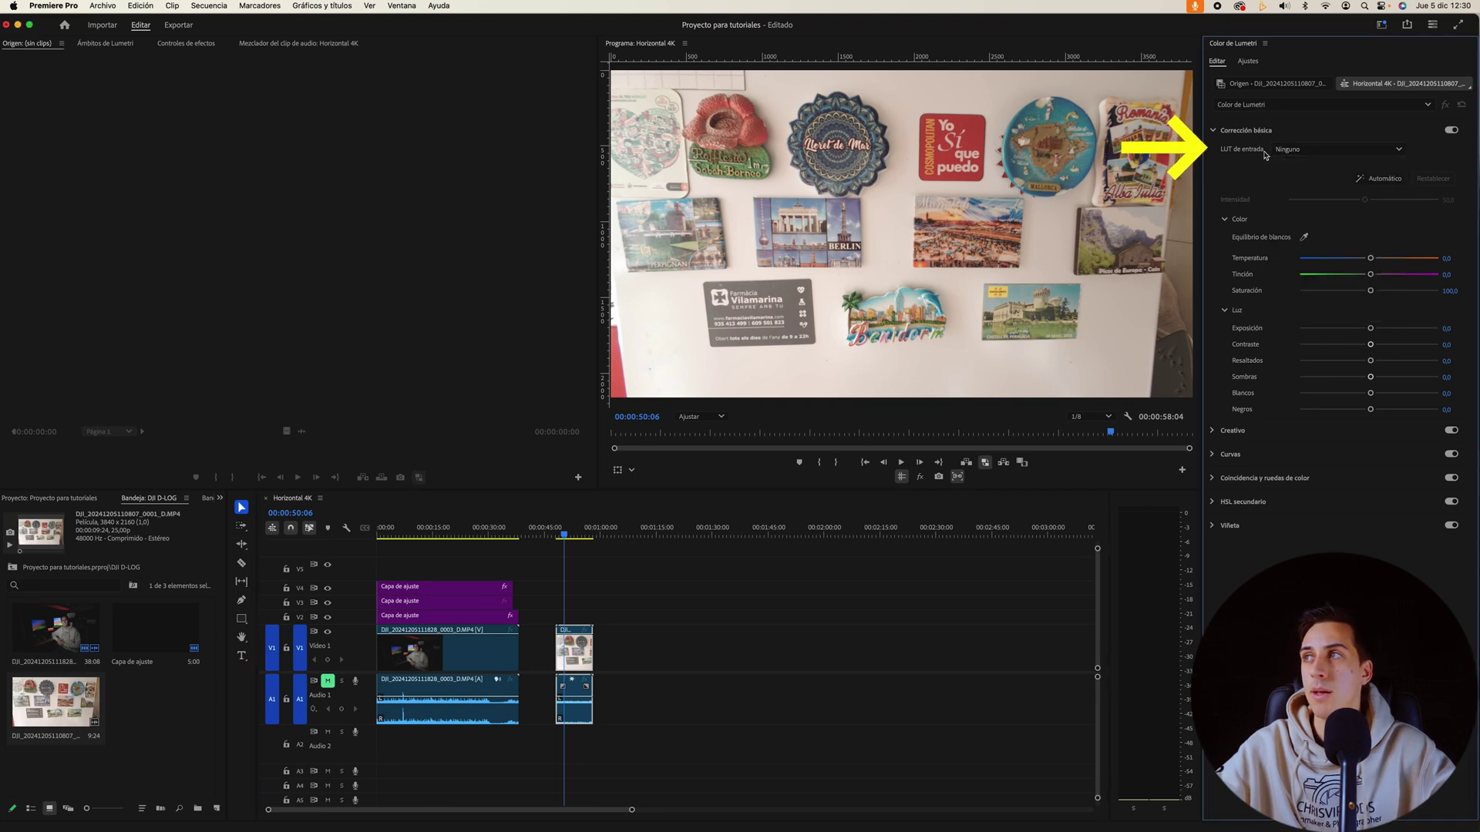
mouse_move(453, 615)
mouse_down()
mouse_move(562, 621)
mouse_move(540, 623)
mouse_up()
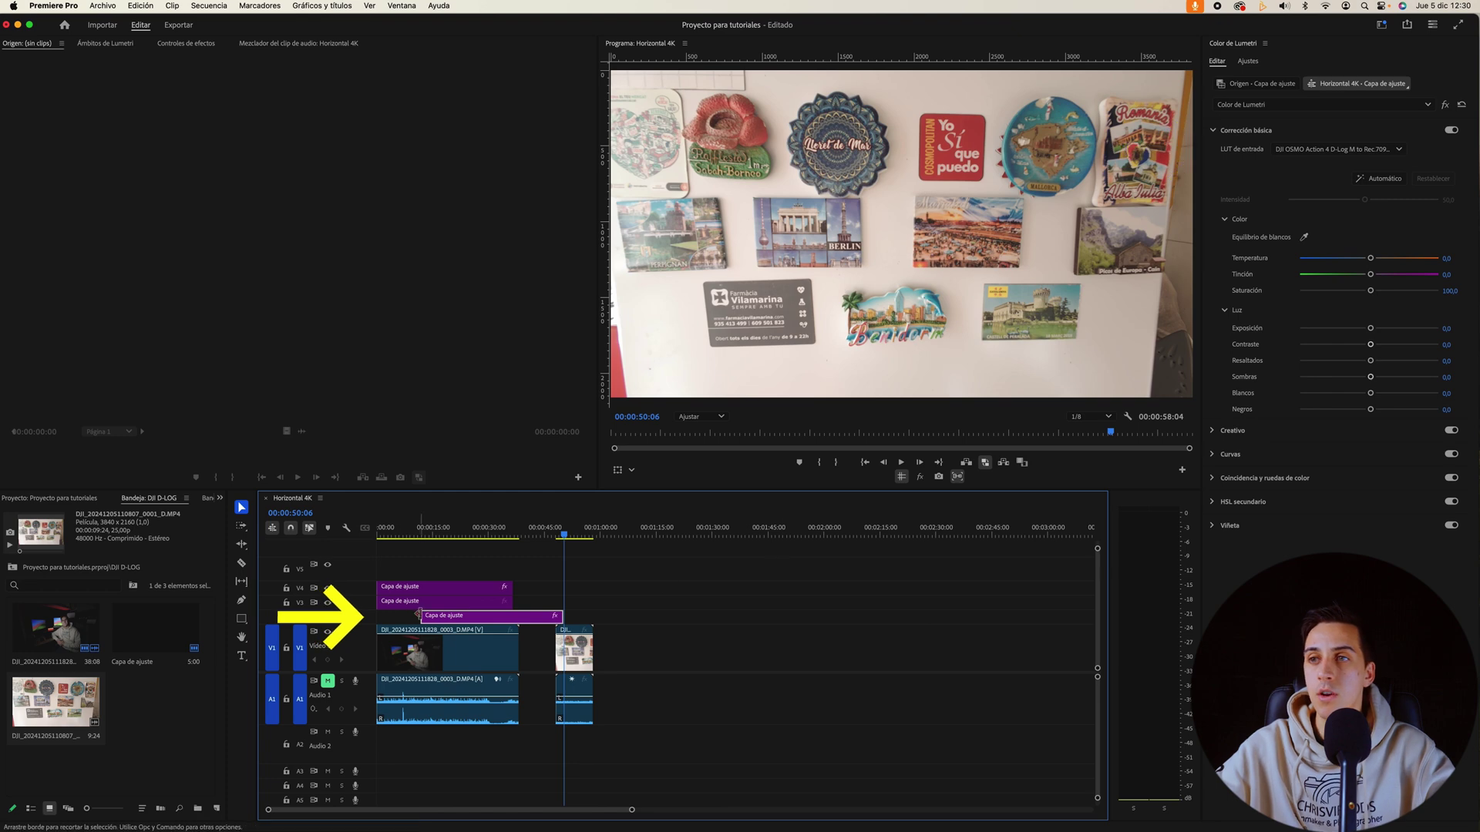
Step: Stretch the V2 LUT adjustment layer across the sequence and append another DJI clip and magnets clip to V1
drag(419, 615, 377, 615)
drag(563, 615, 863, 615)
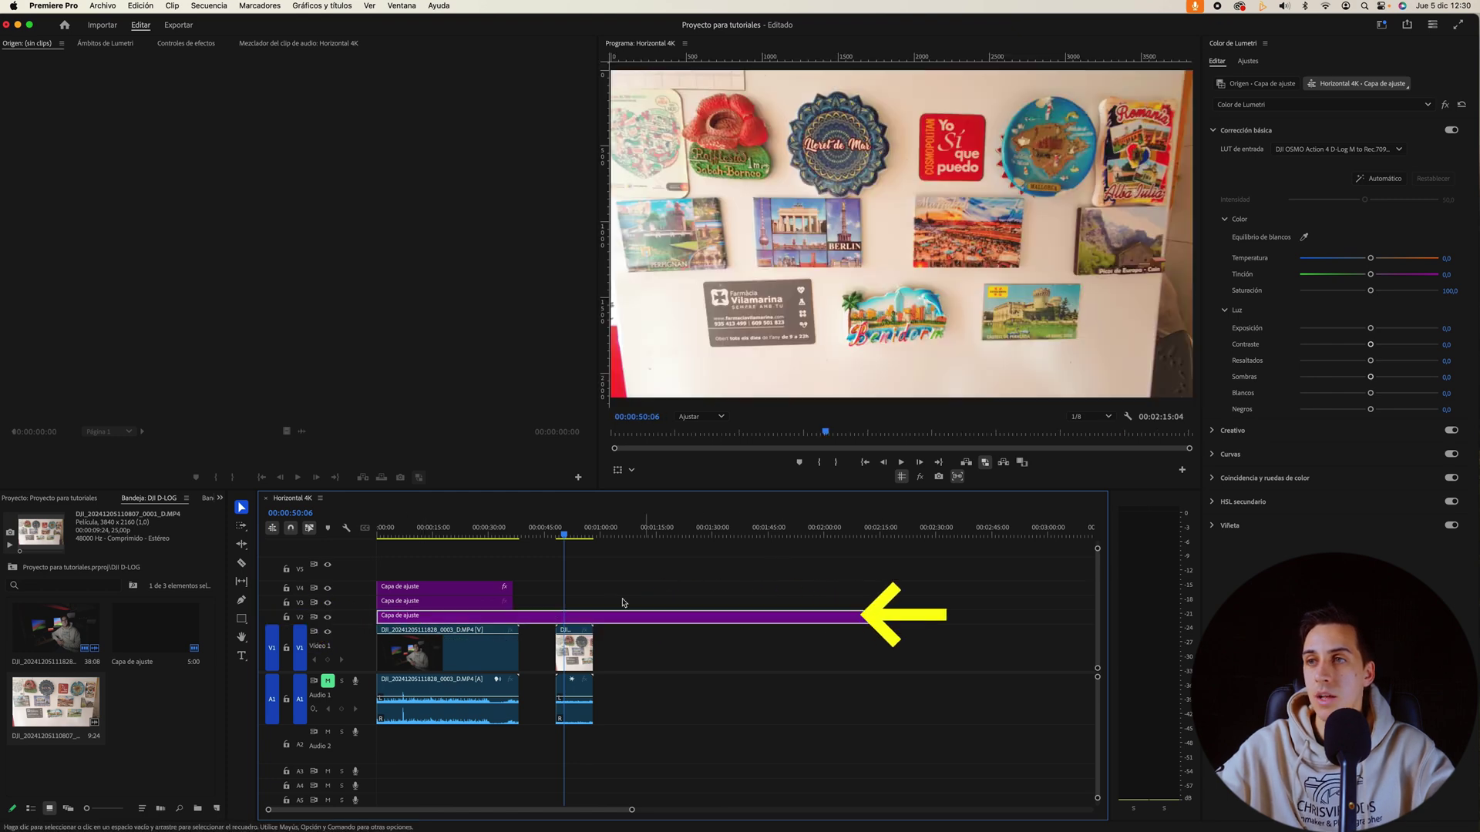
click(62, 636)
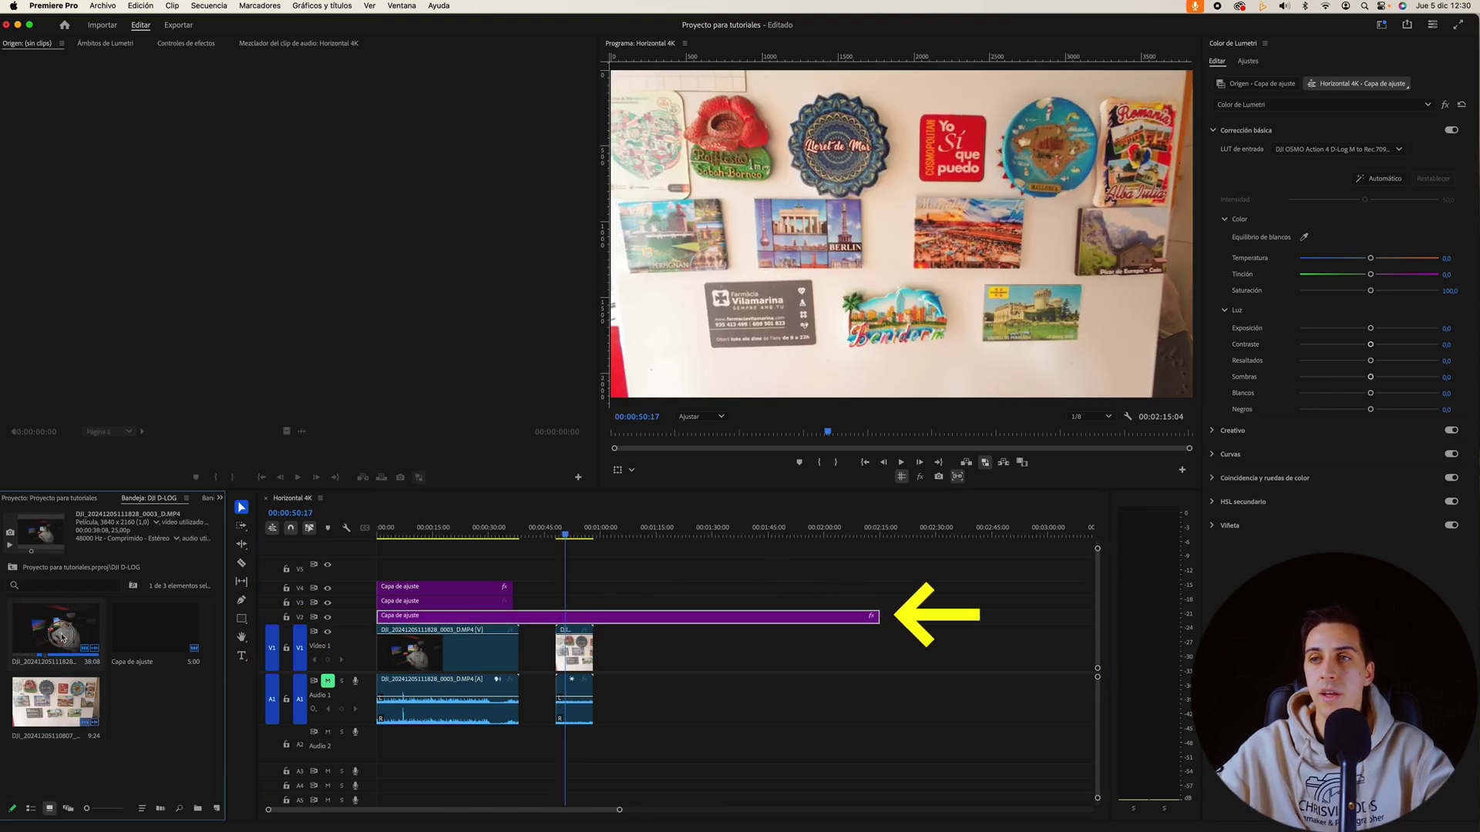
drag(62, 637, 656, 651)
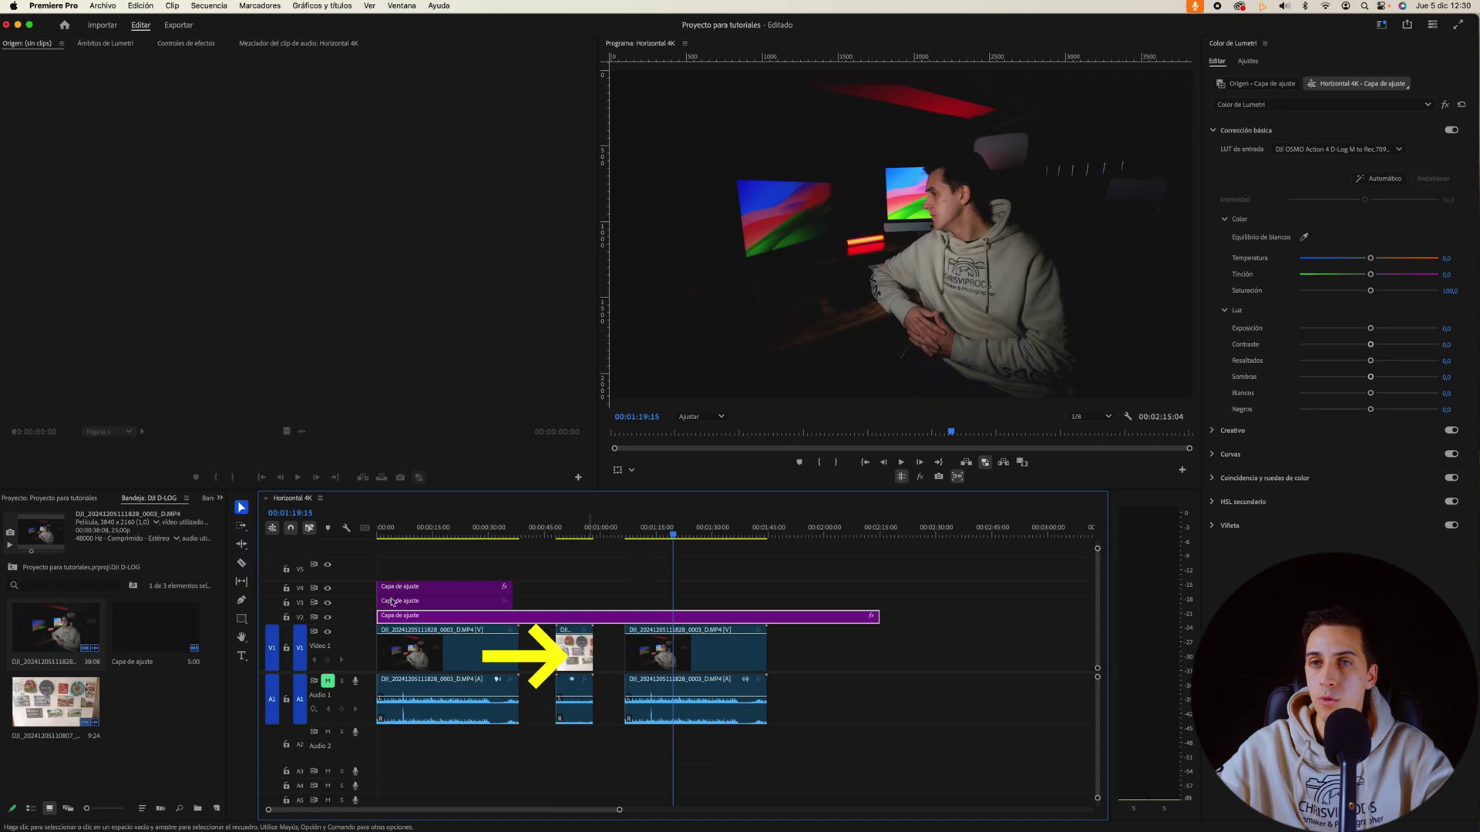
drag(56, 701, 845, 651)
click(699, 532)
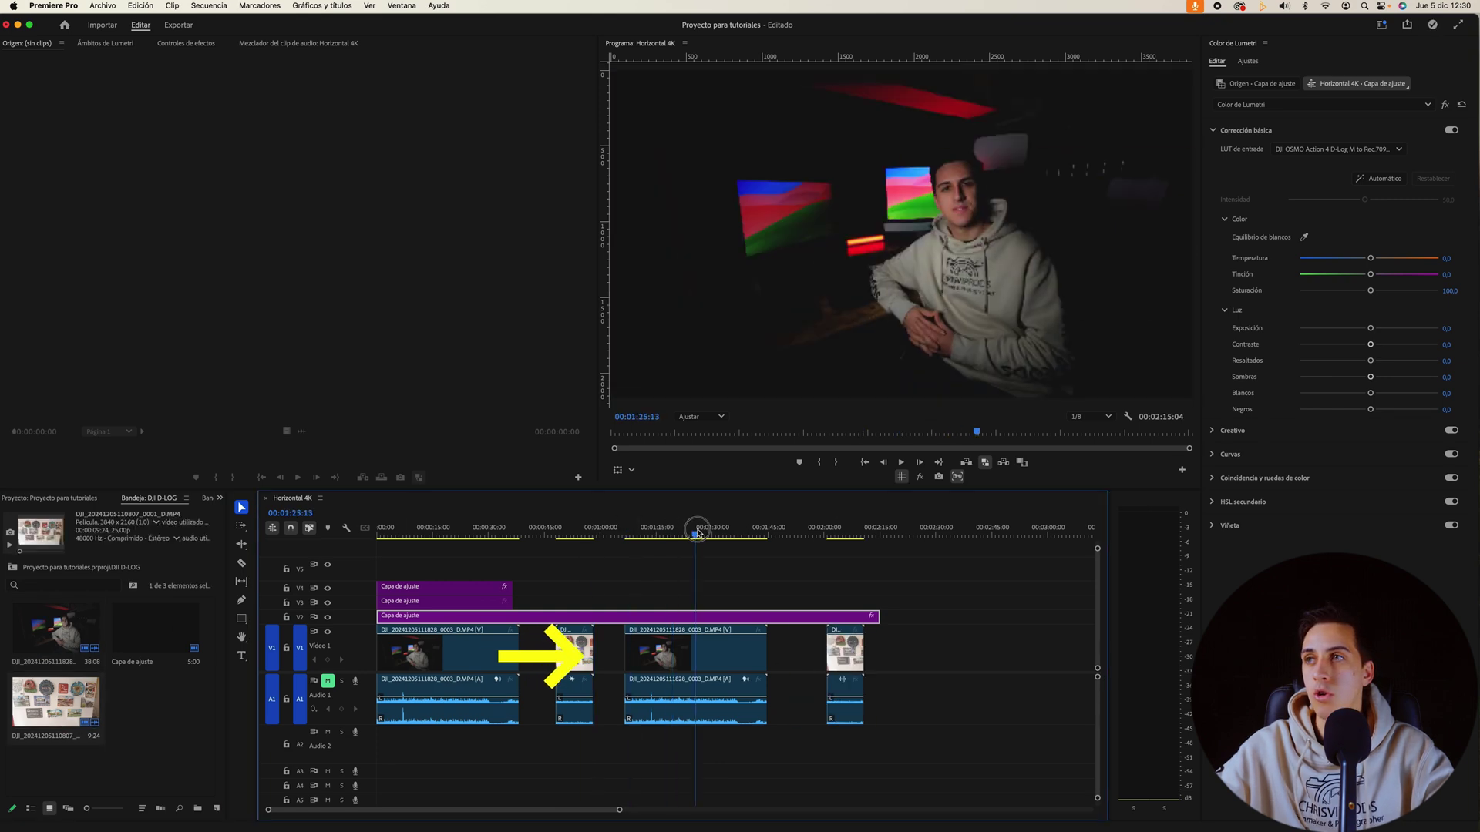
drag(698, 532, 839, 532)
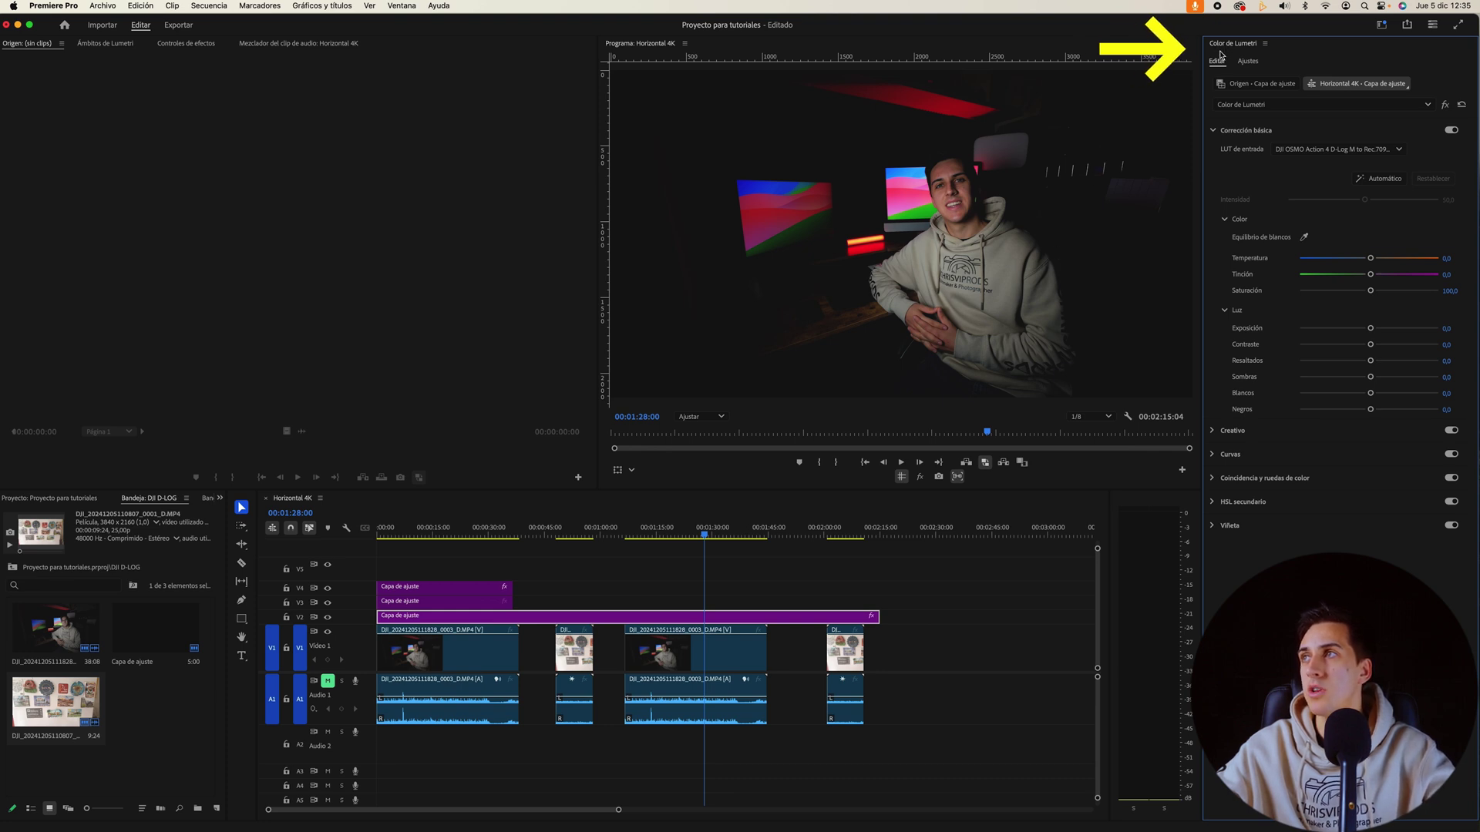
Step: In Lumetri's Ajustes settings, toggle Mostrar gestión de color off and back on
click(1248, 61)
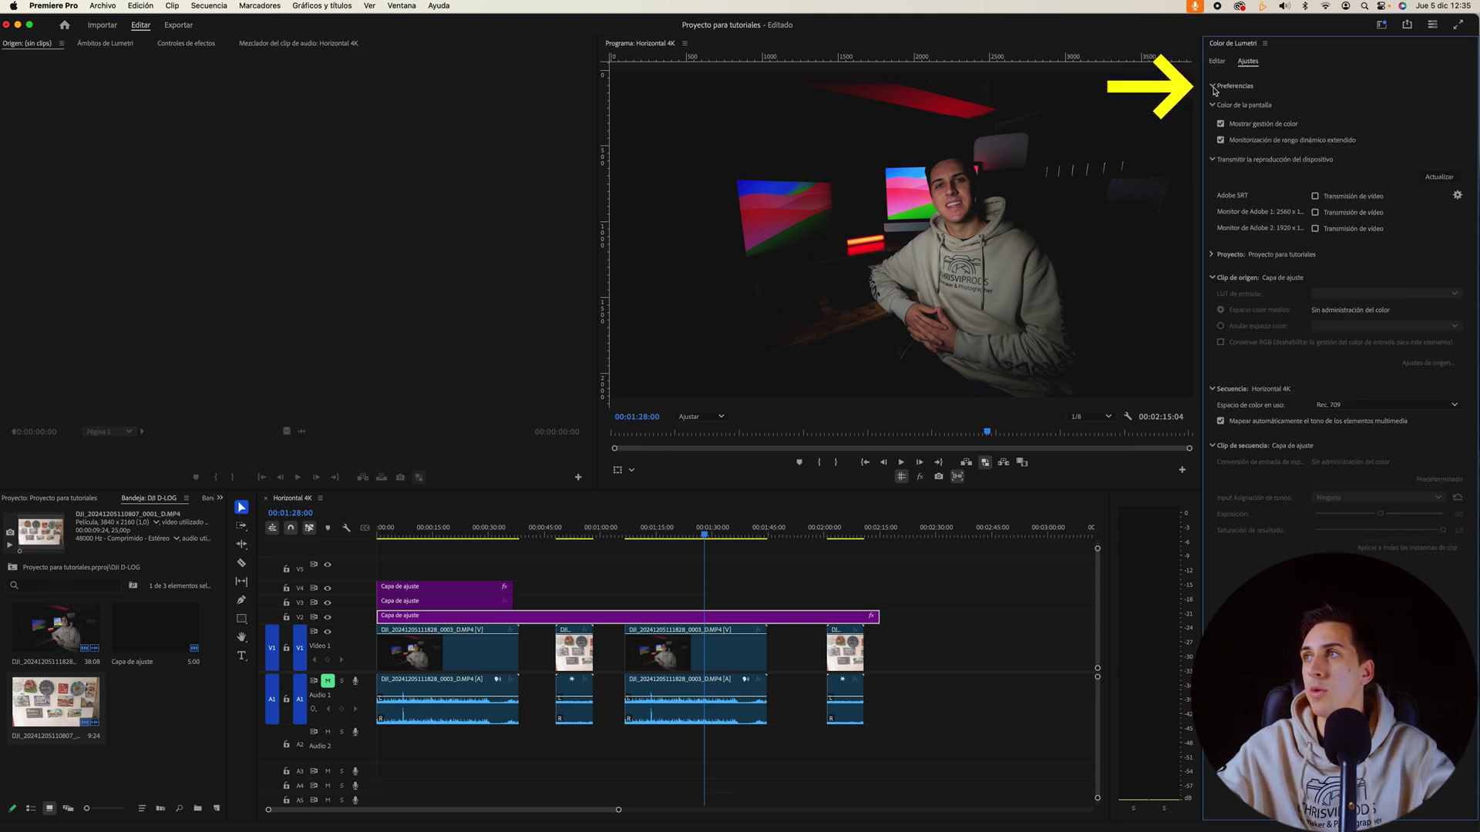
click(1218, 124)
click(1217, 125)
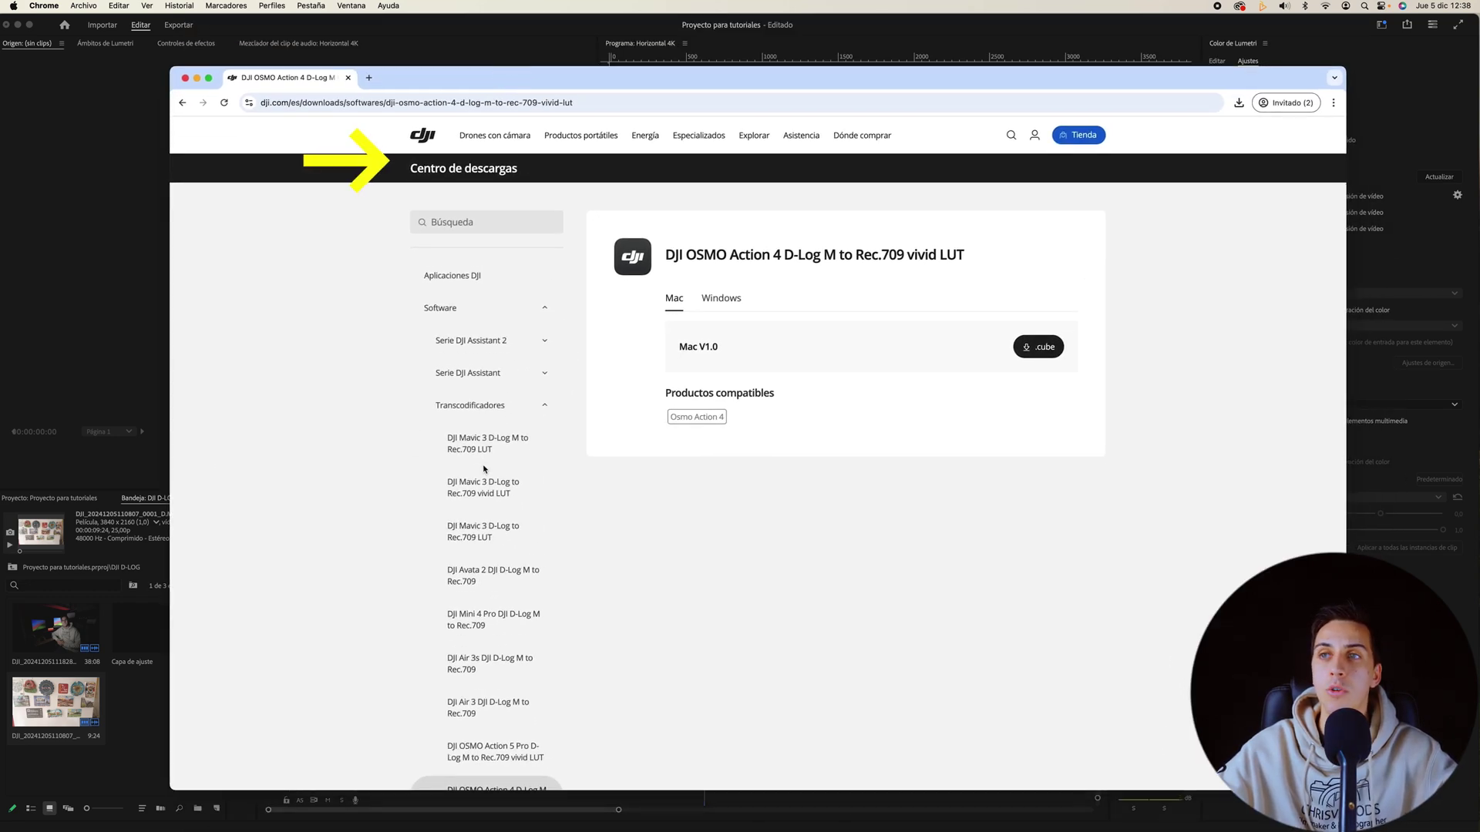
Step: Find the OSMO Action 4 grading LUT download, compare Mac/Windows versions, and select the three .cube looks
scroll(482, 424, down, 1)
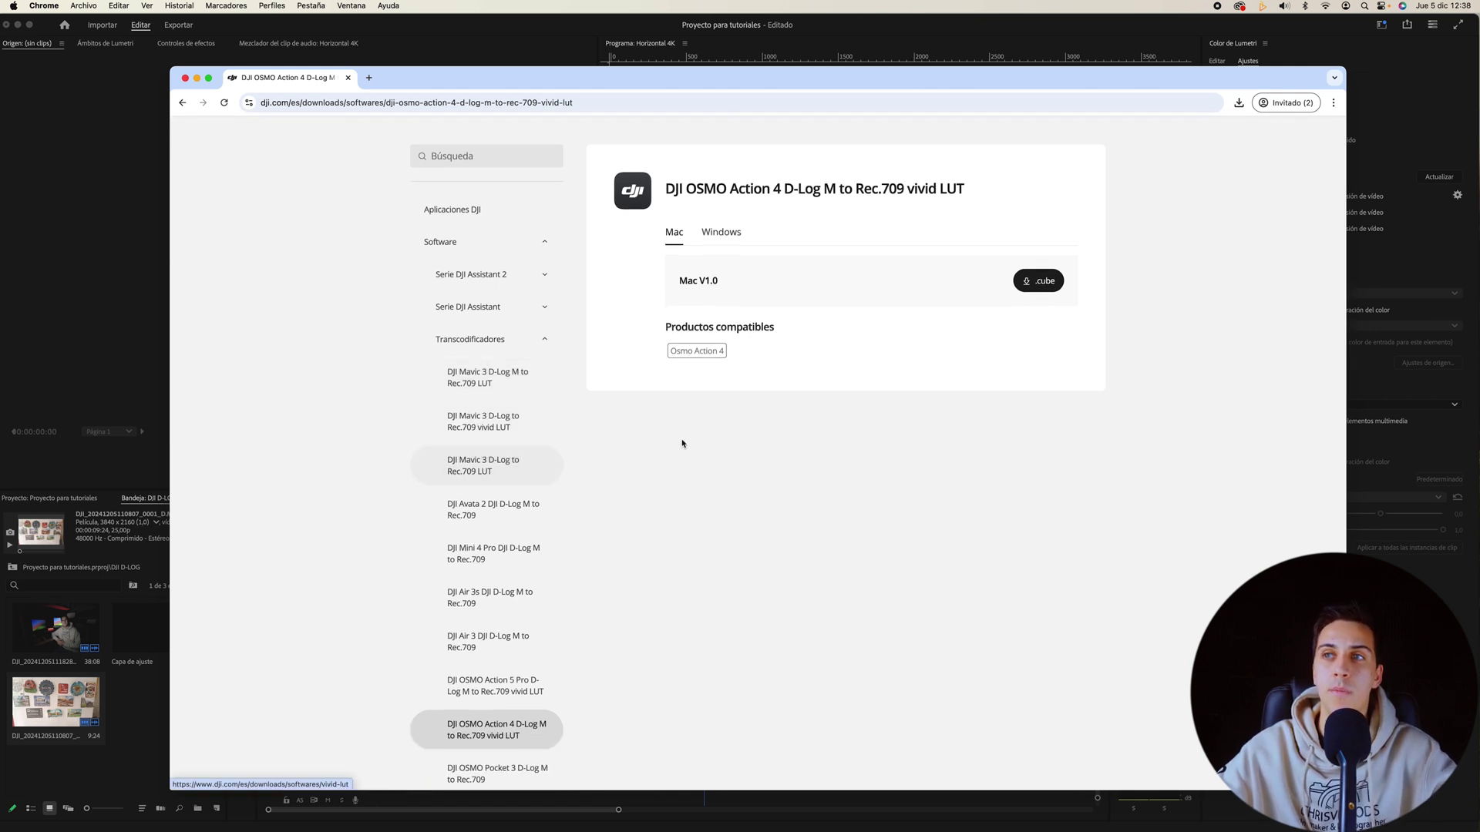
scroll(655, 426, down, 10)
scroll(527, 417, down, 2)
scroll(526, 414, up, 1)
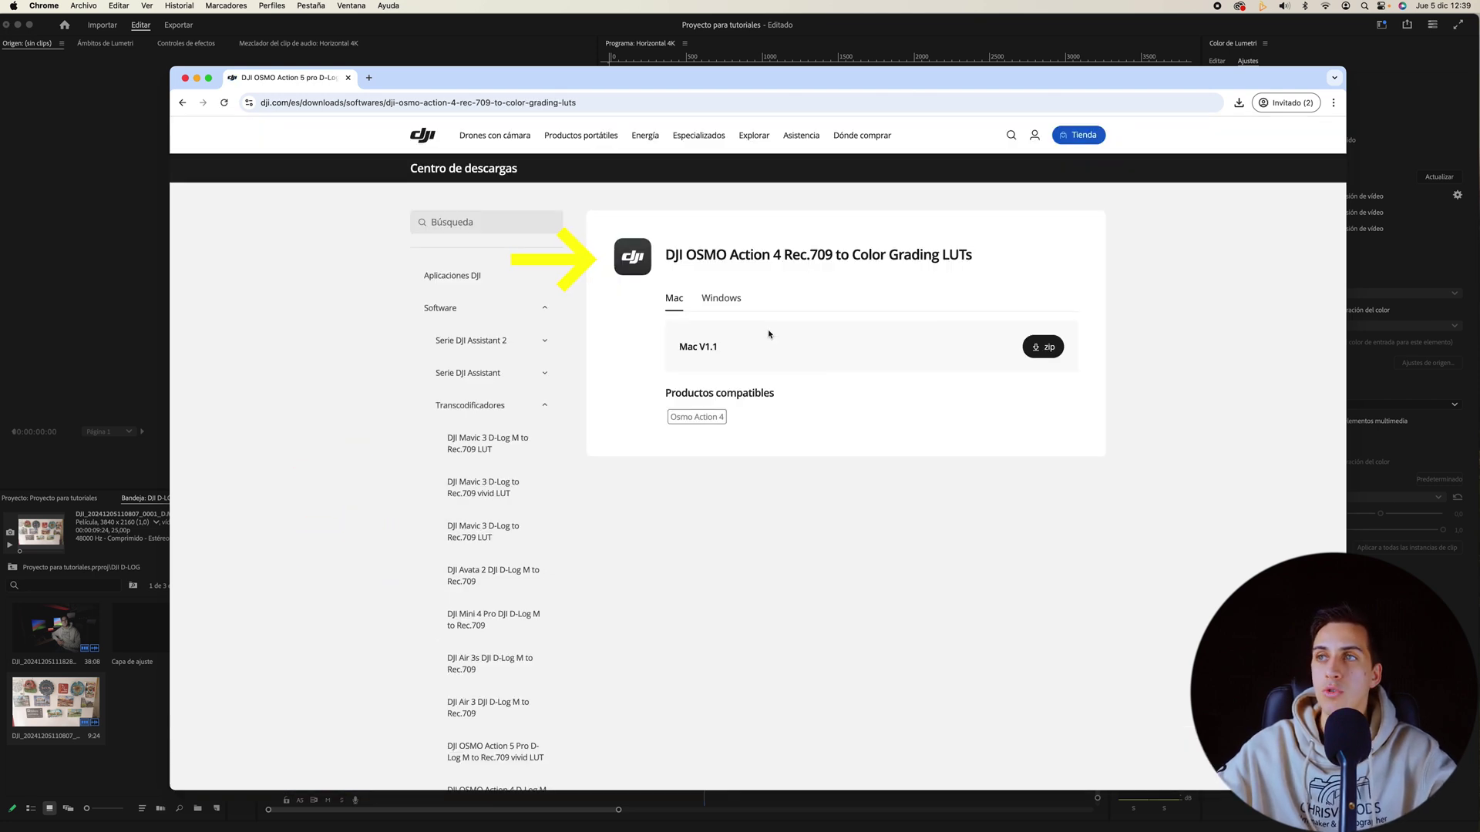
click(723, 301)
click(677, 303)
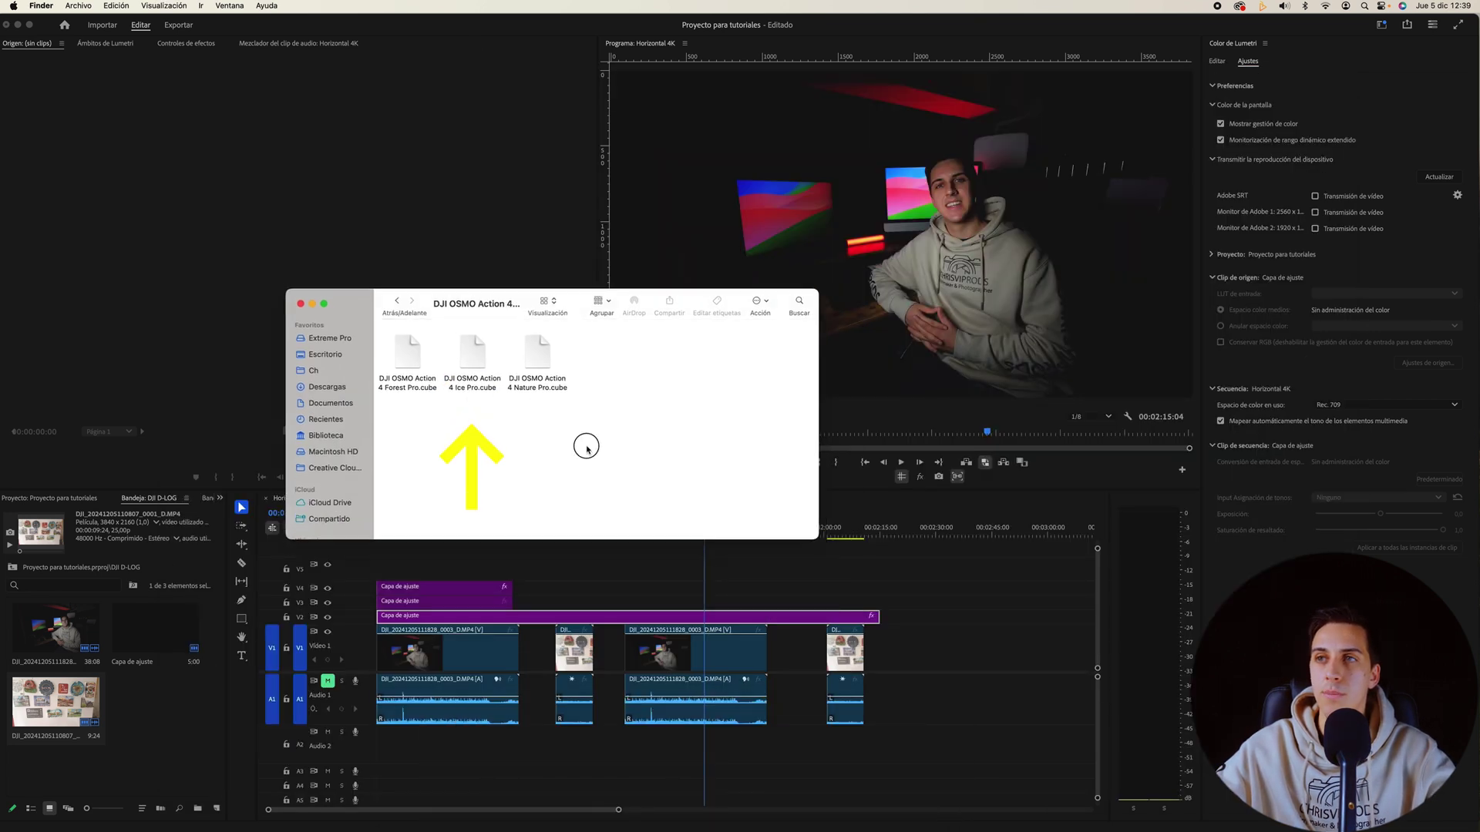
mouse_move(590, 447)
mouse_down()
mouse_move(426, 406)
mouse_move(558, 432)
mouse_up()
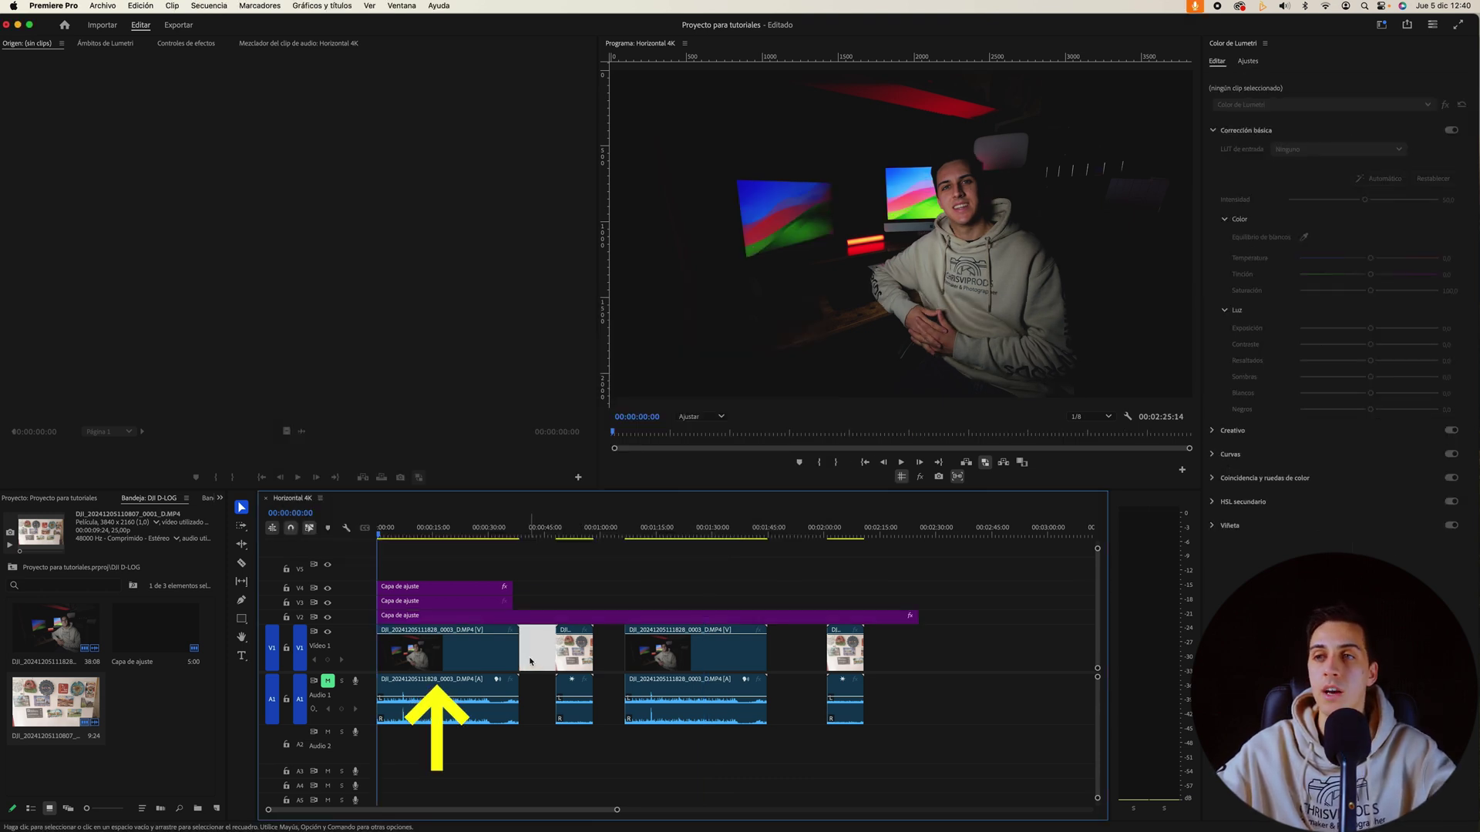
Step: Return to Premiere and select the V2 Capa de ajuste to show its Rec.709 LUT in Lumetri
click(412, 623)
click(413, 623)
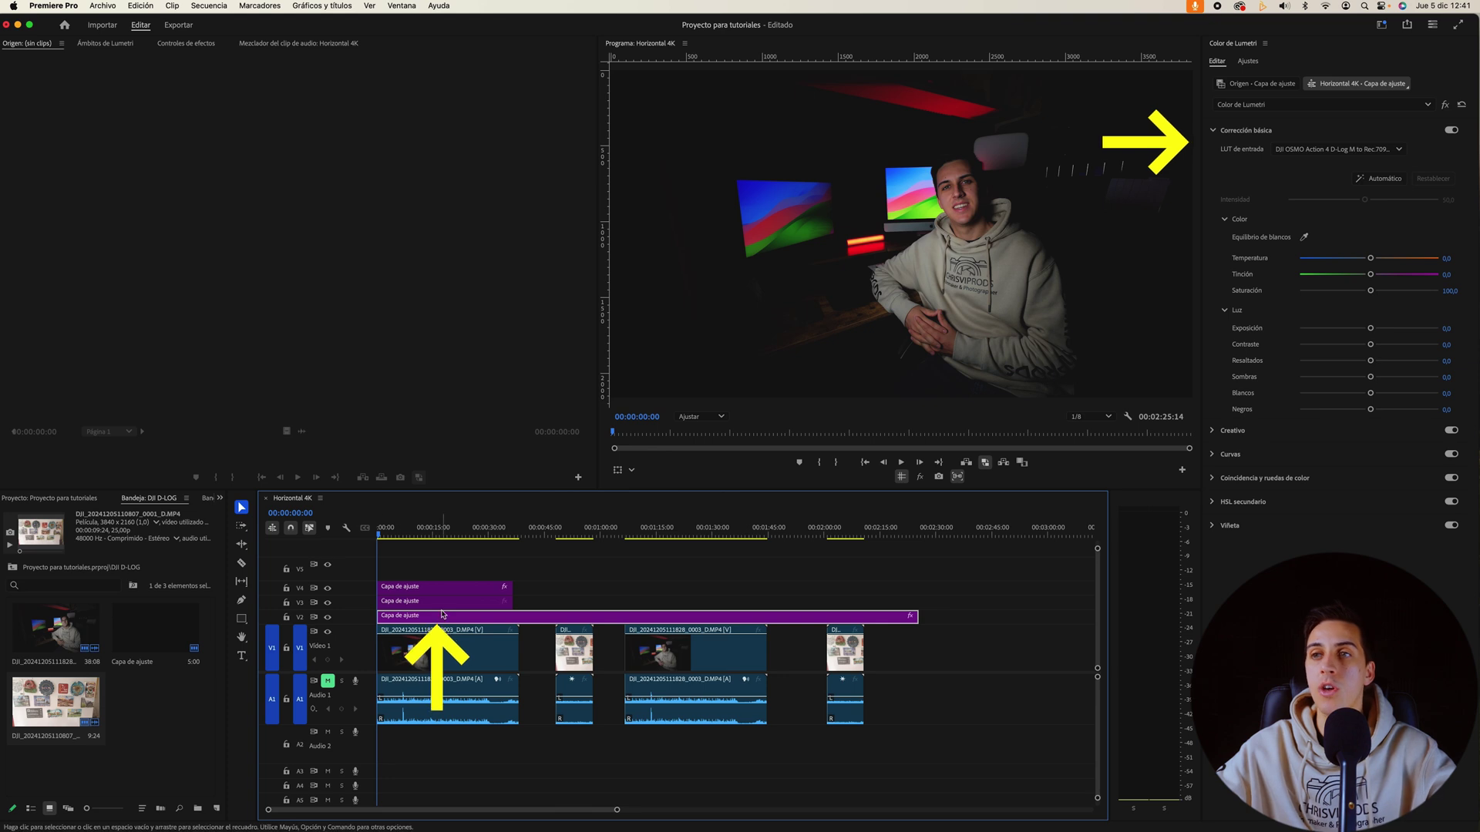
Step: Select the V3 adjustment layer and bring up Lumetri's Creativo section
click(1236, 431)
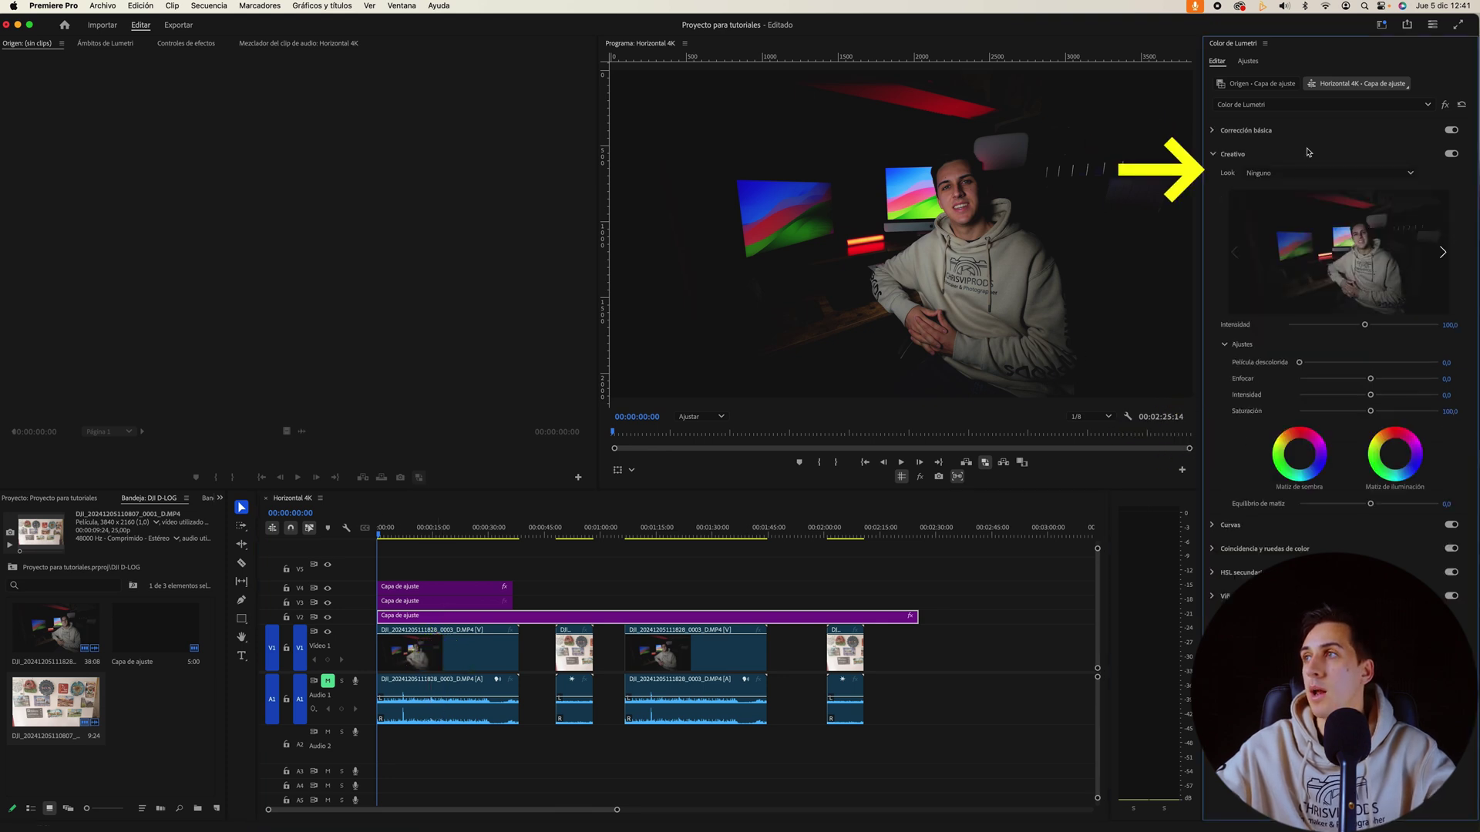
click(1279, 175)
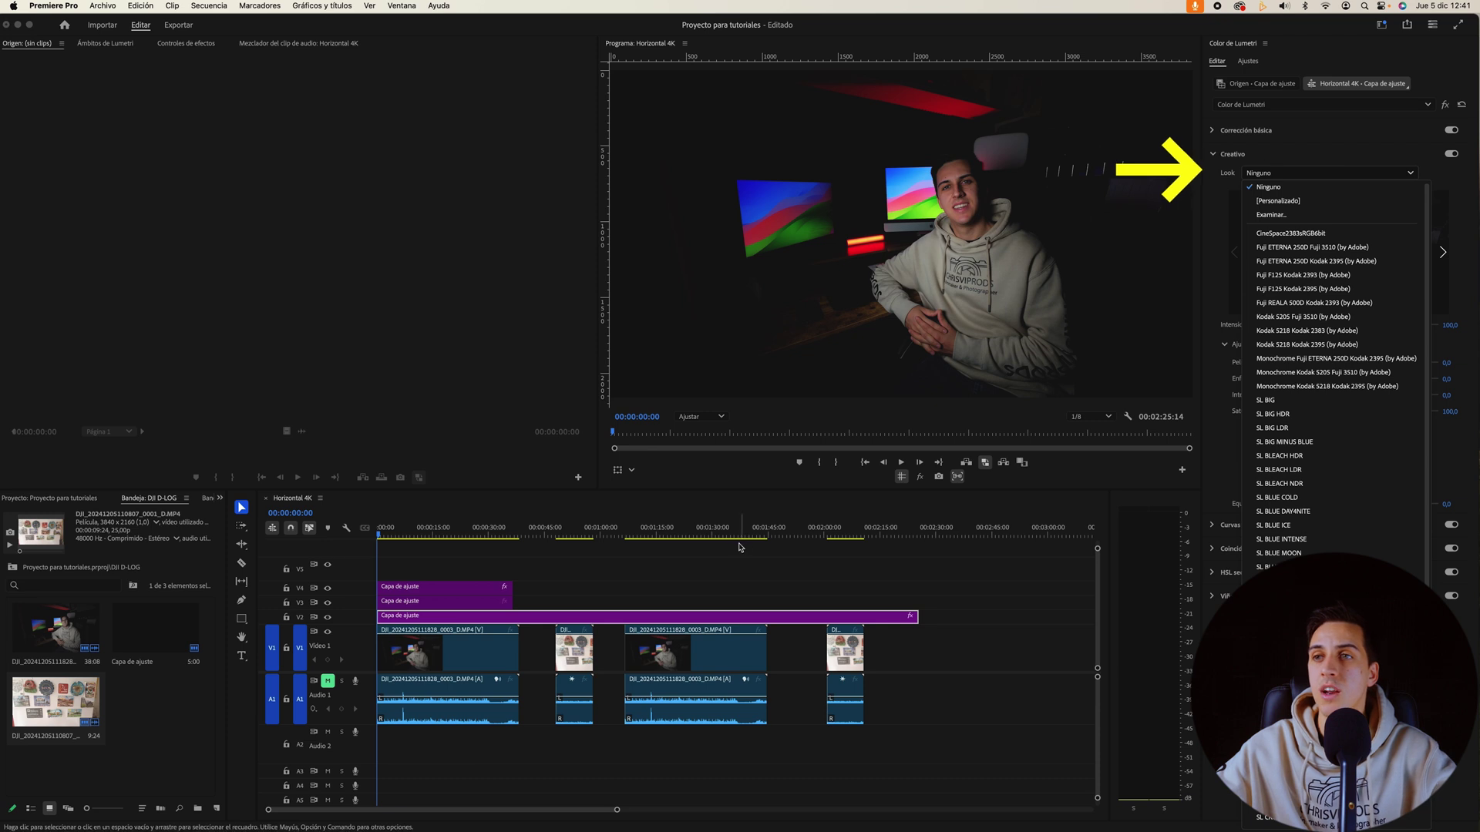
click(573, 586)
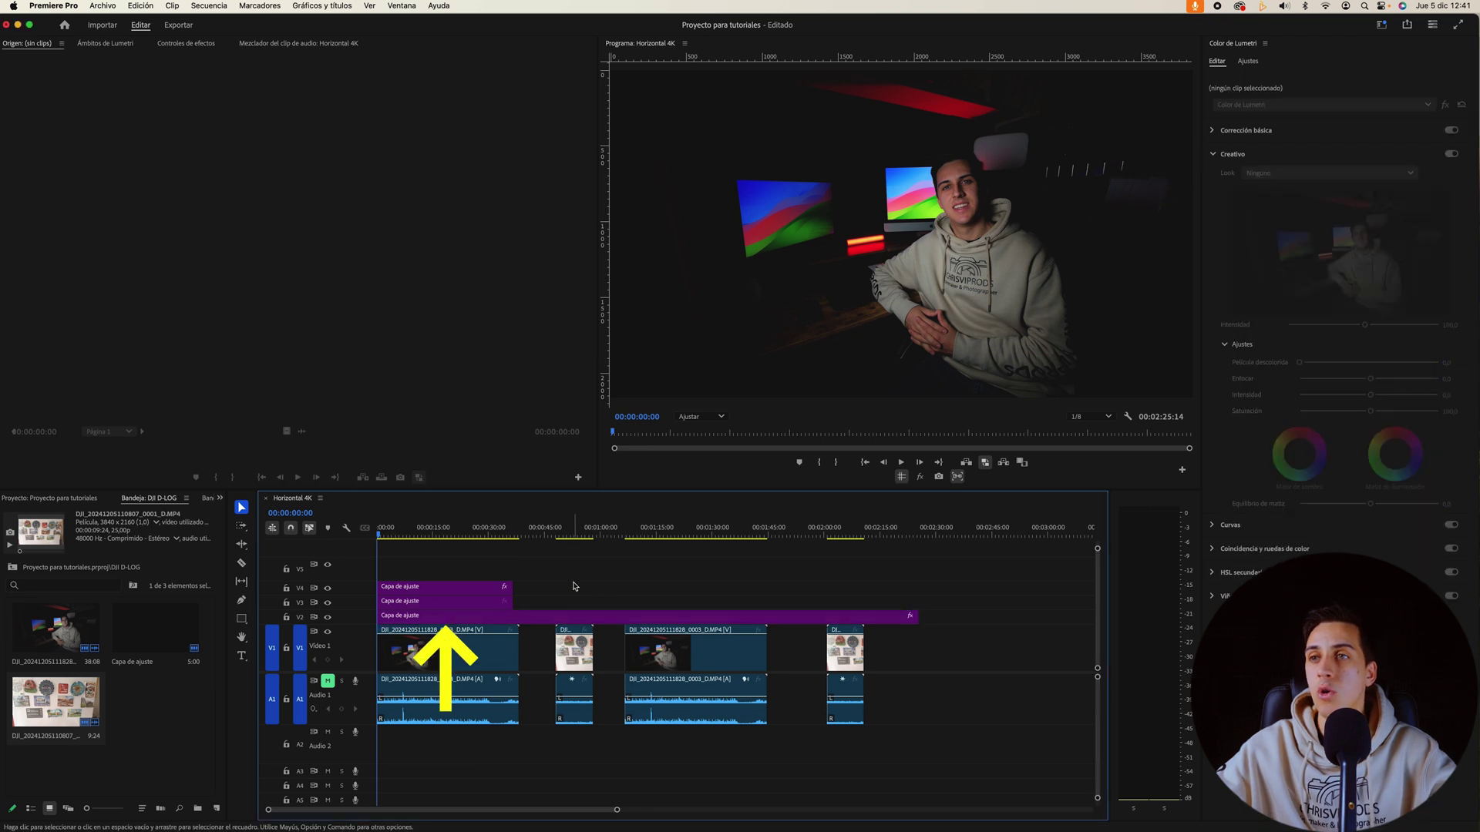
click(437, 603)
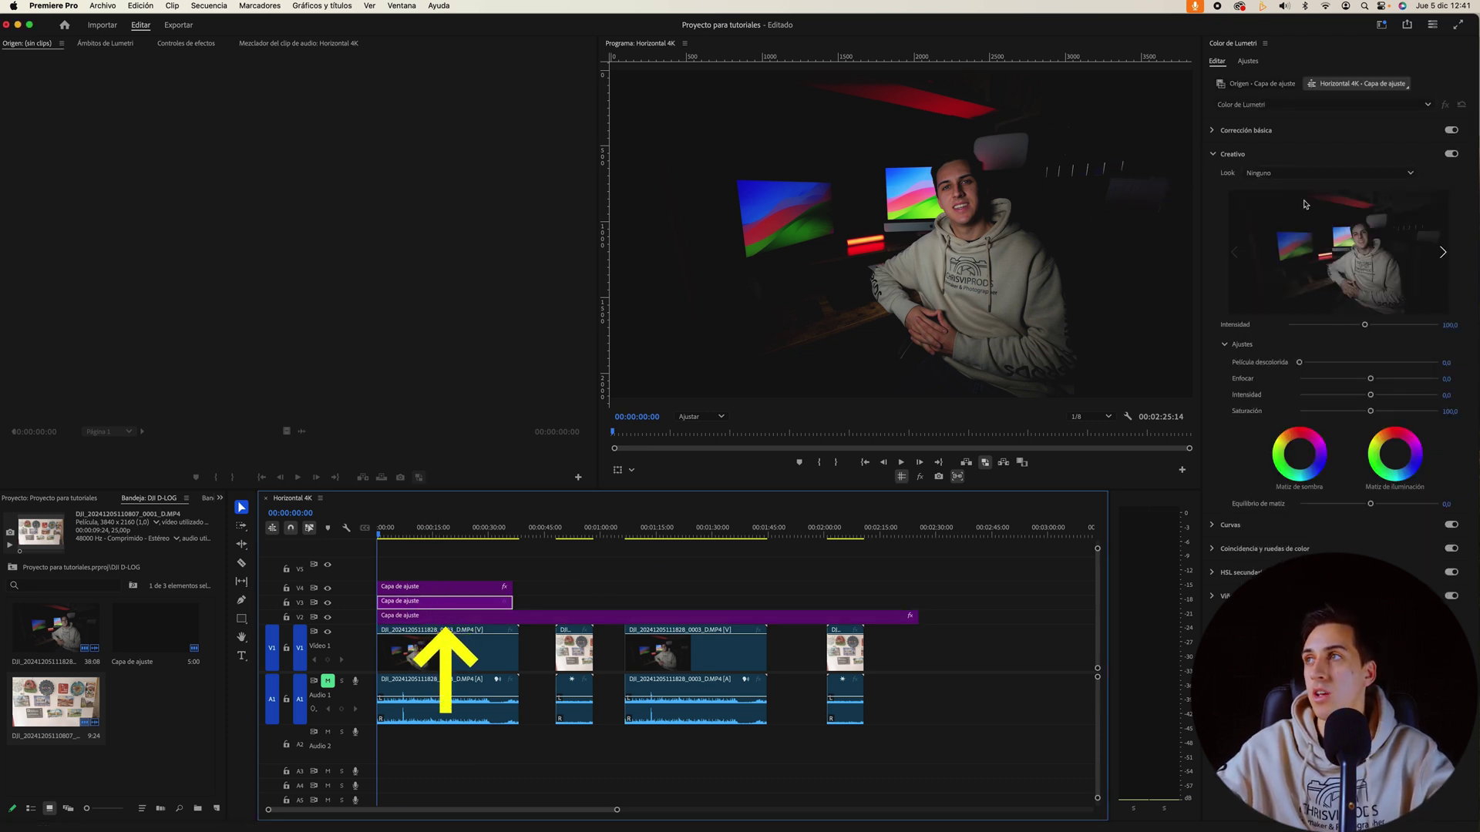
click(1242, 130)
click(1259, 431)
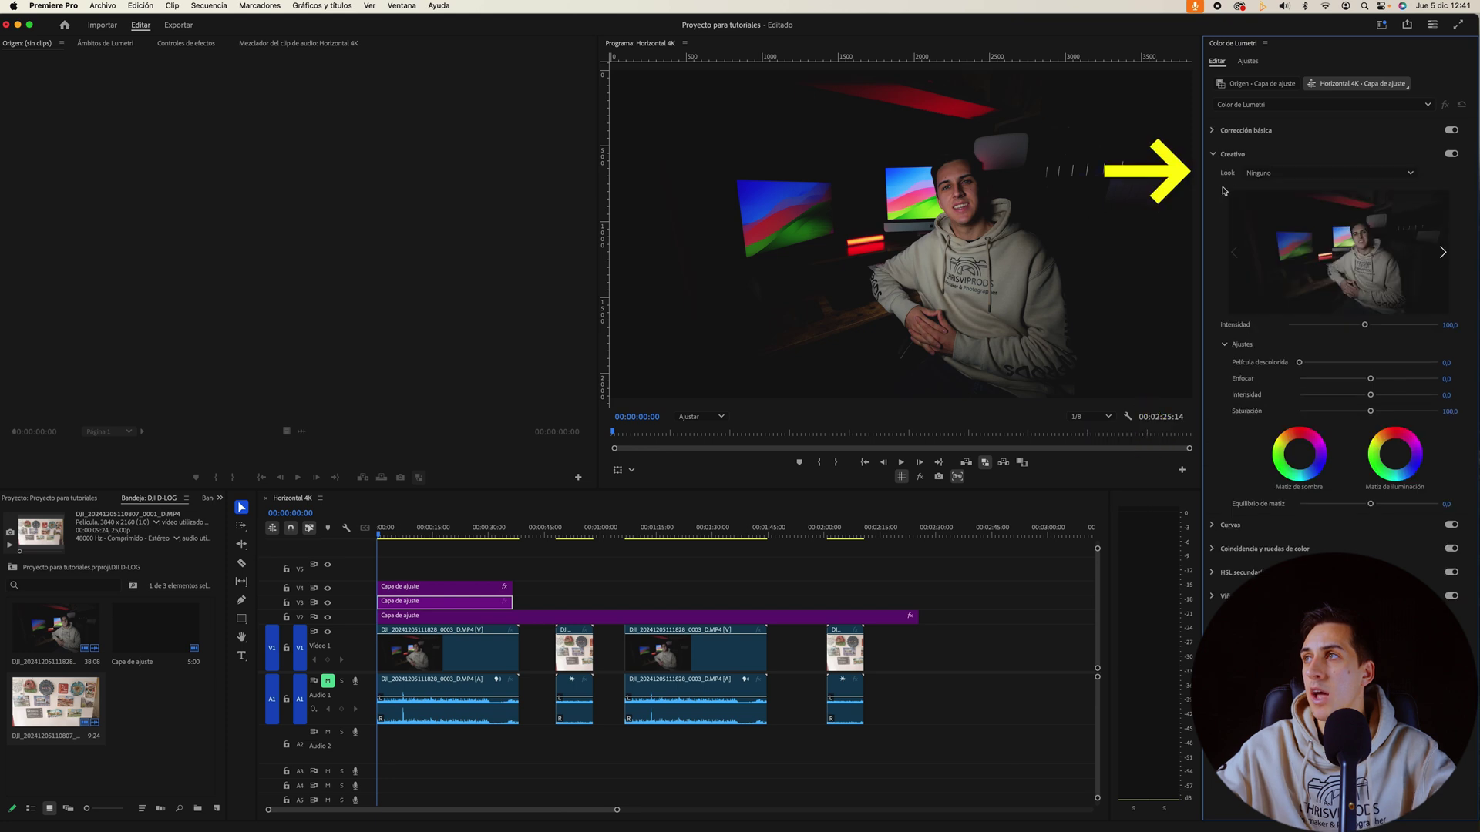
Step: Load the DJI OSMO Action 4 Ice Pro .cube look and lower its Intensidad to 58,2
click(1279, 172)
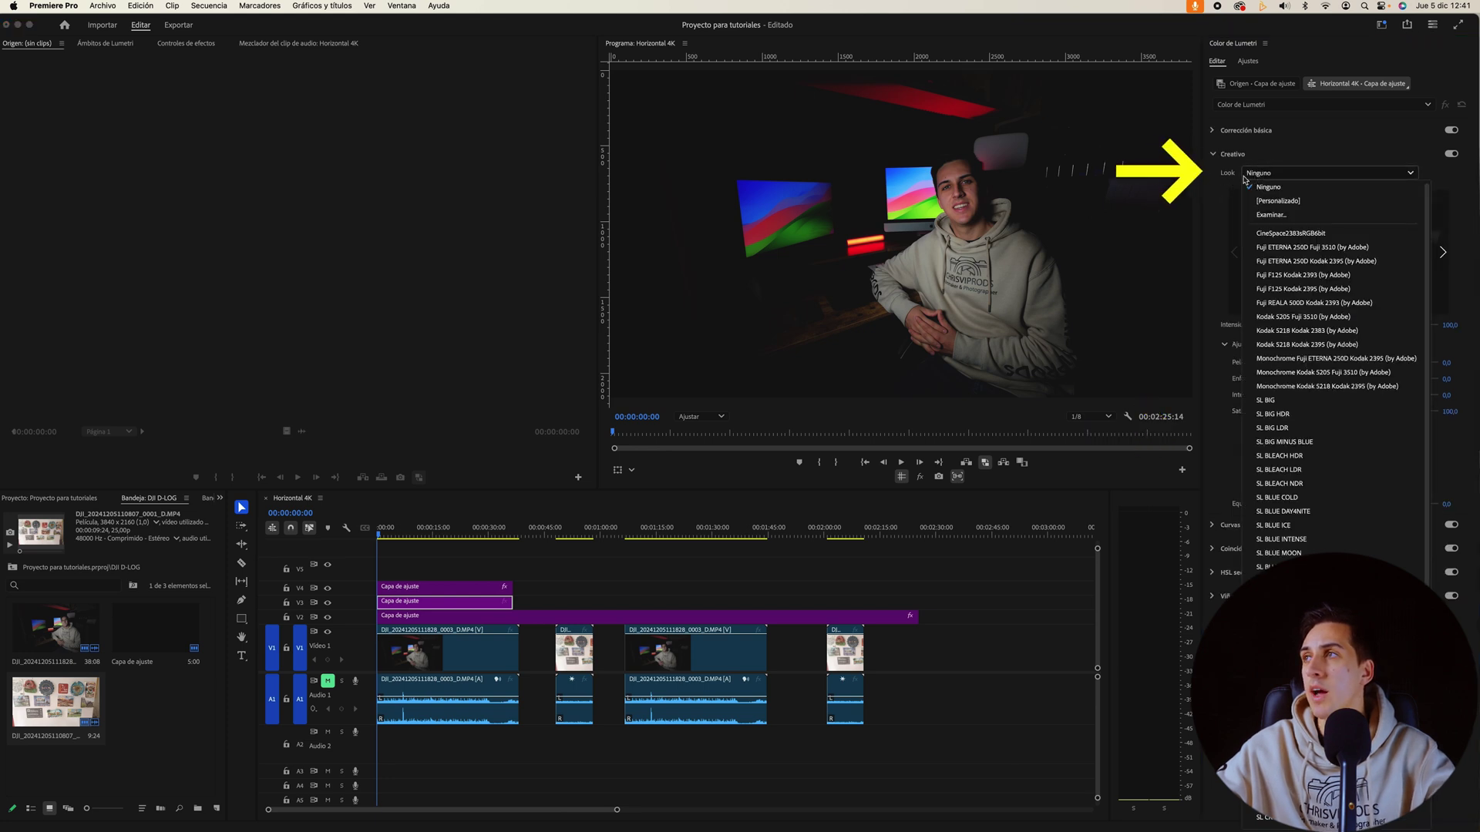
click(1271, 215)
double_click(753, 230)
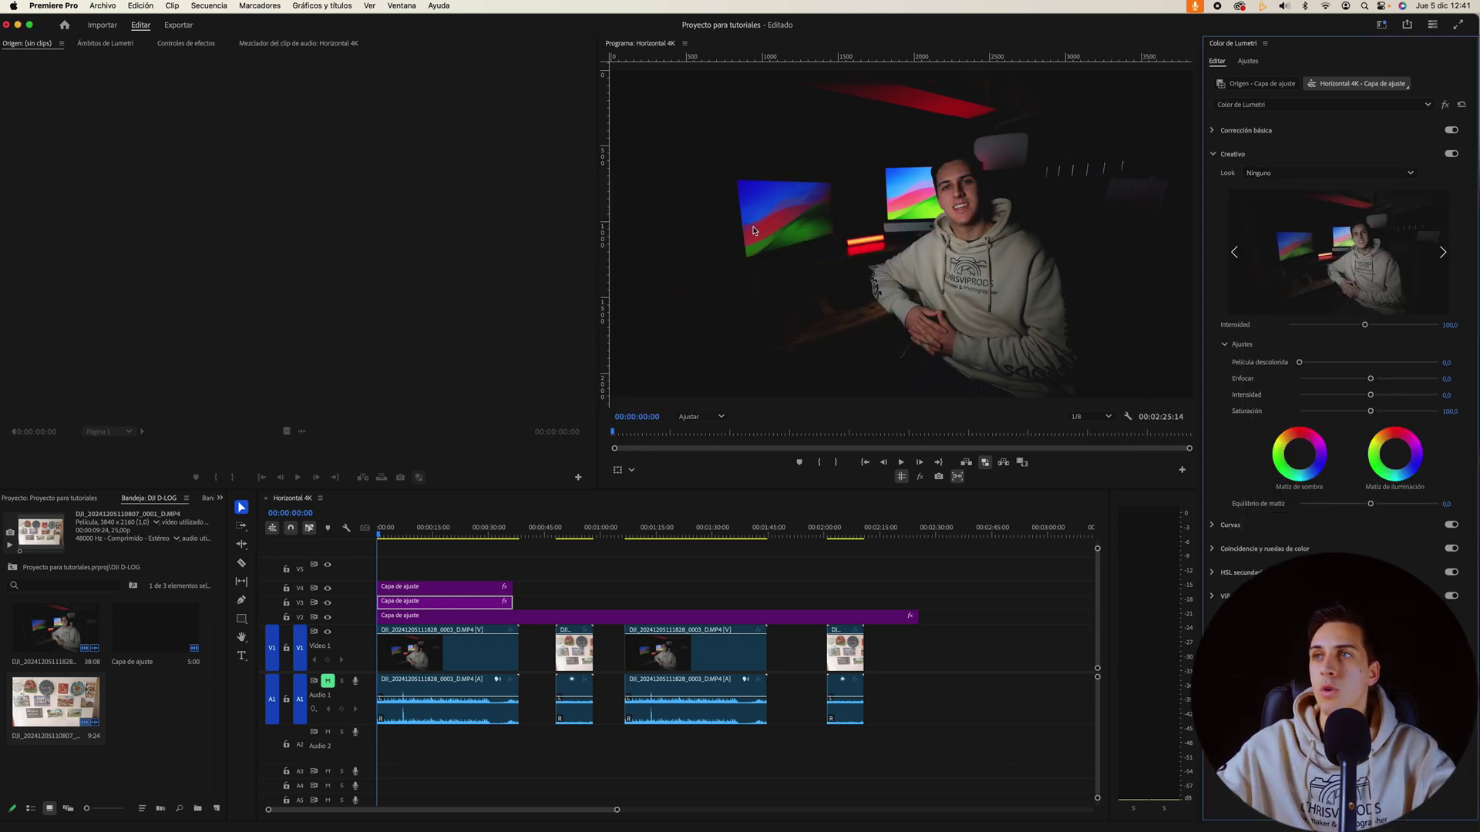
click(1295, 173)
click(1276, 208)
double_click(693, 226)
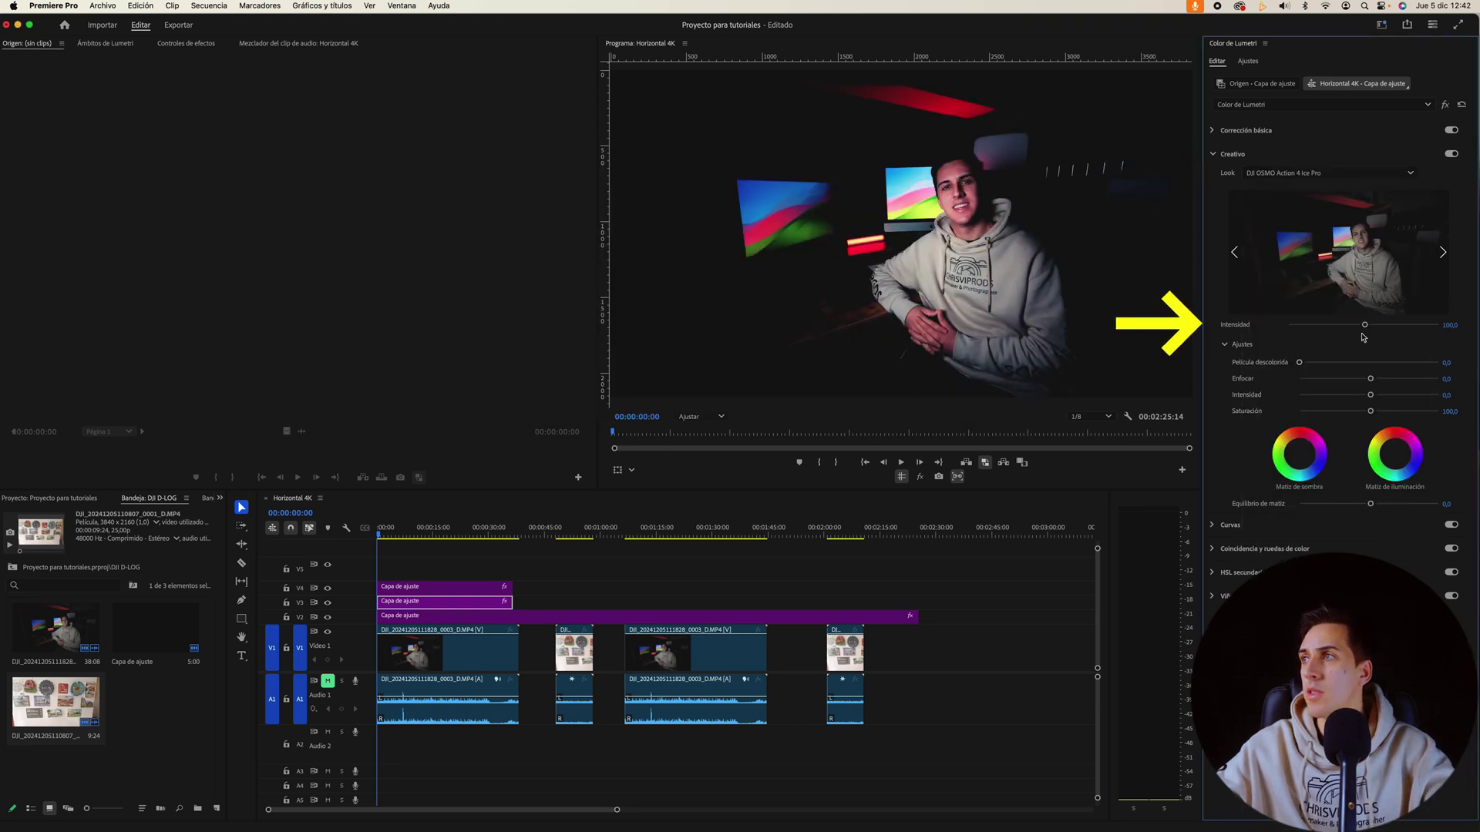
mouse_move(1364, 324)
mouse_down()
mouse_move(1315, 332)
mouse_move(1369, 336)
mouse_move(1356, 334)
mouse_up()
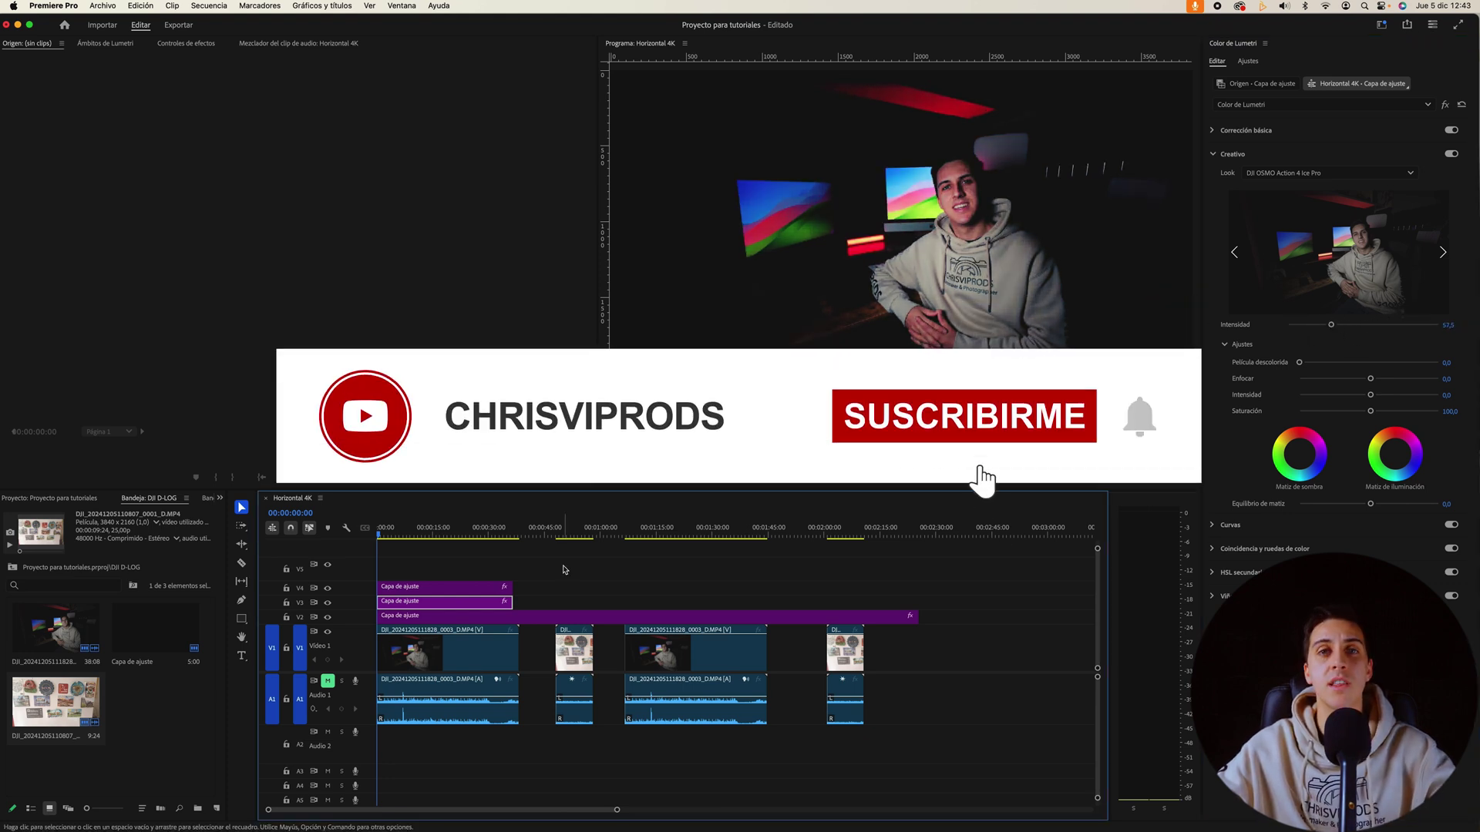